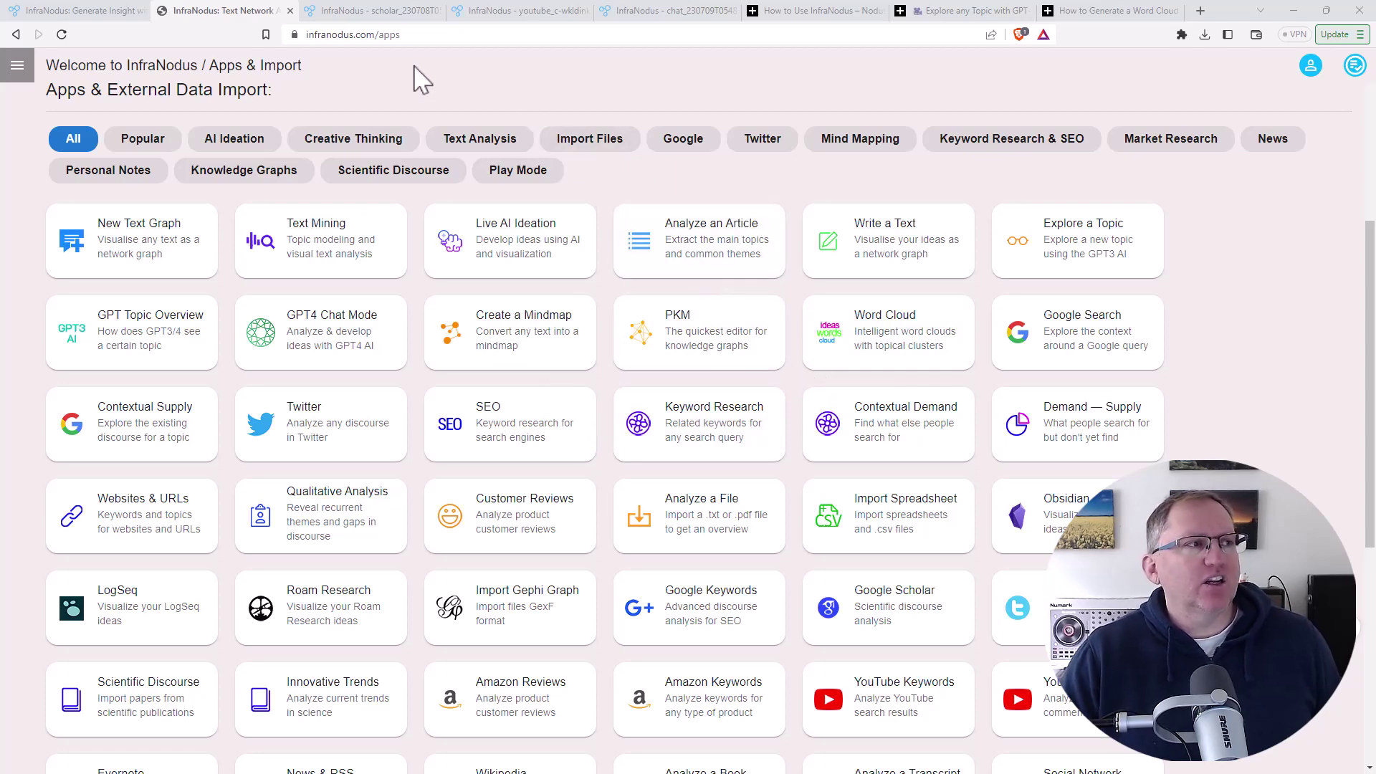
Step: Open the scholar_230708T0527 graph and expand the word lists of its two largest topical clusters
{"action": "left_click", "coordinate": [394, 11]}
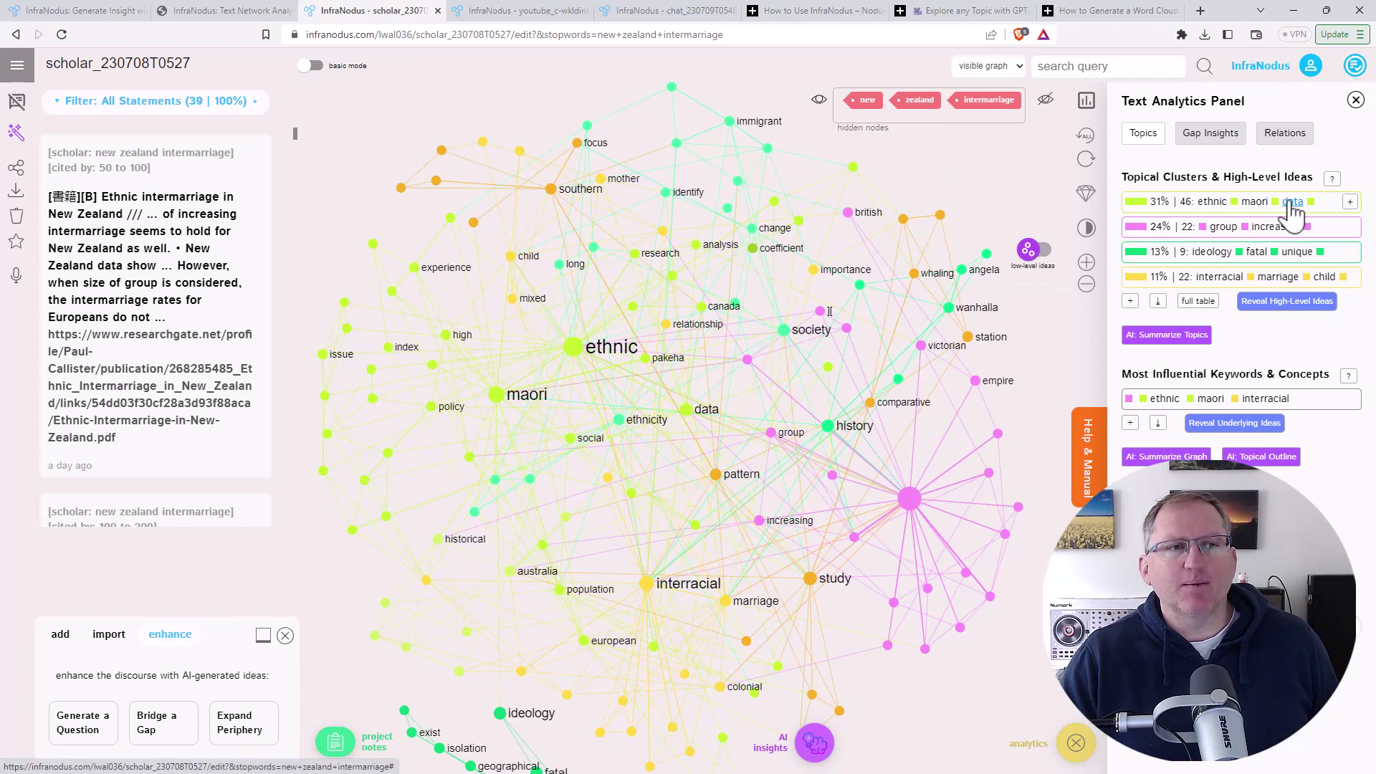
{"action": "left_click", "coordinate": [1351, 203]}
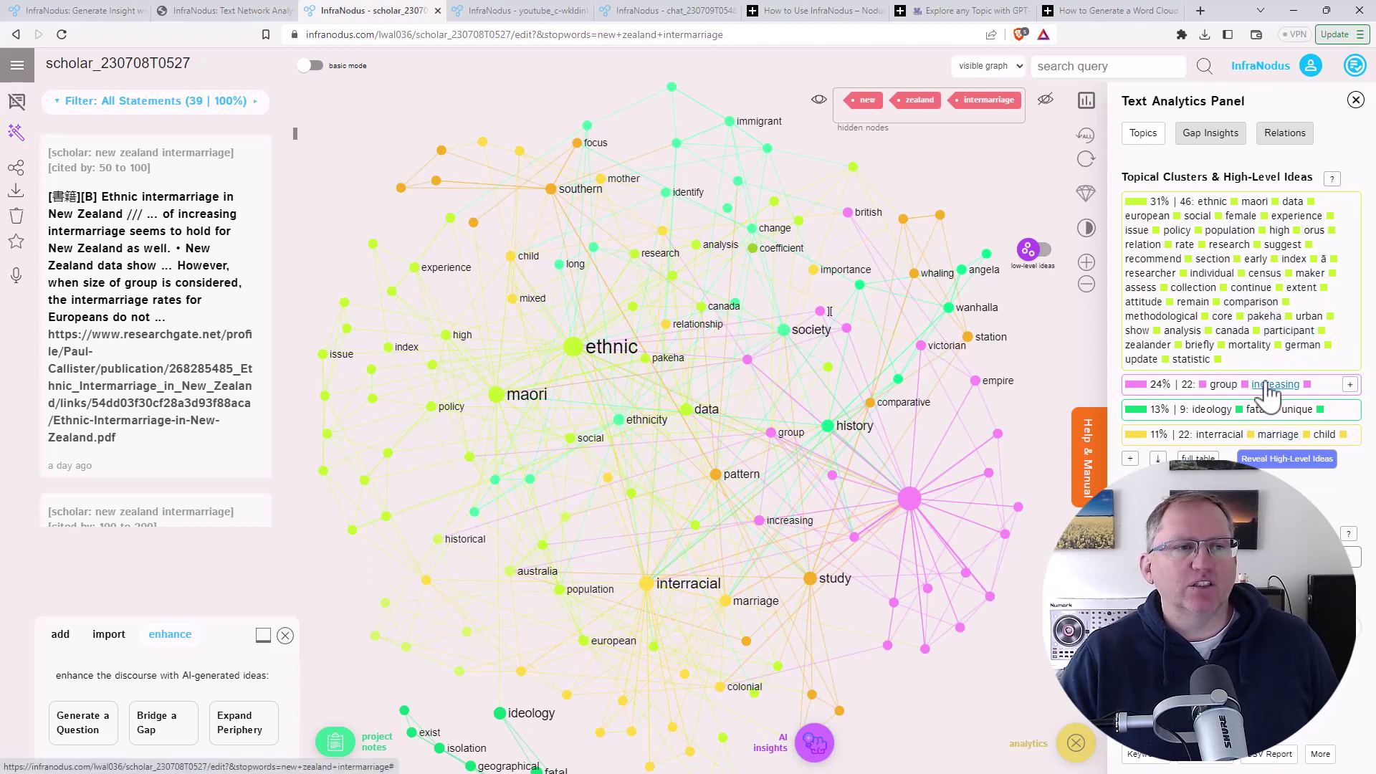
{"action": "left_click", "coordinate": [1352, 396]}
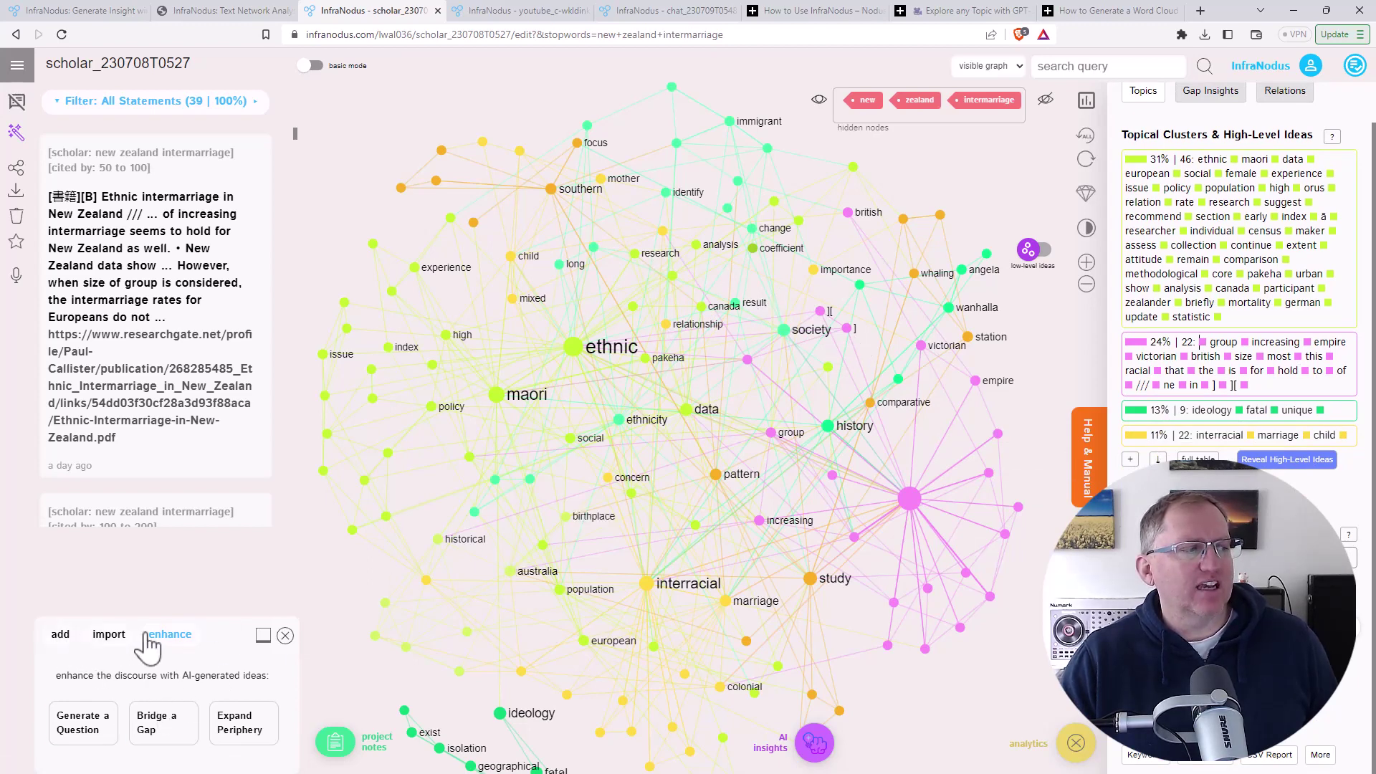
{"action": "triple_click", "coordinate": [227, 679]}
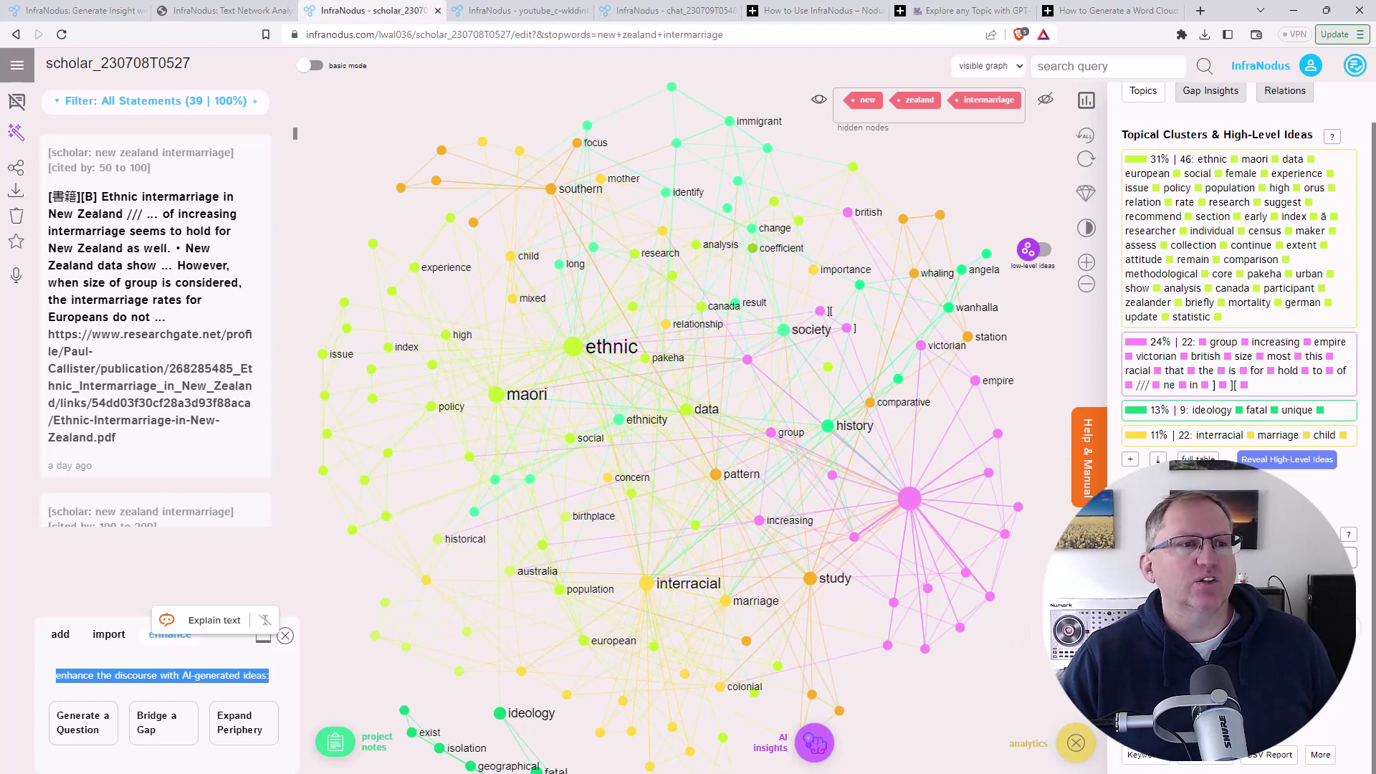
Step: Read through the imported Google Scholar statements on New Zealand intermarriage in the scholar graph
{"action": "scroll", "coordinate": [140, 218], "scroll_direction": "down", "scroll_amount": 10}
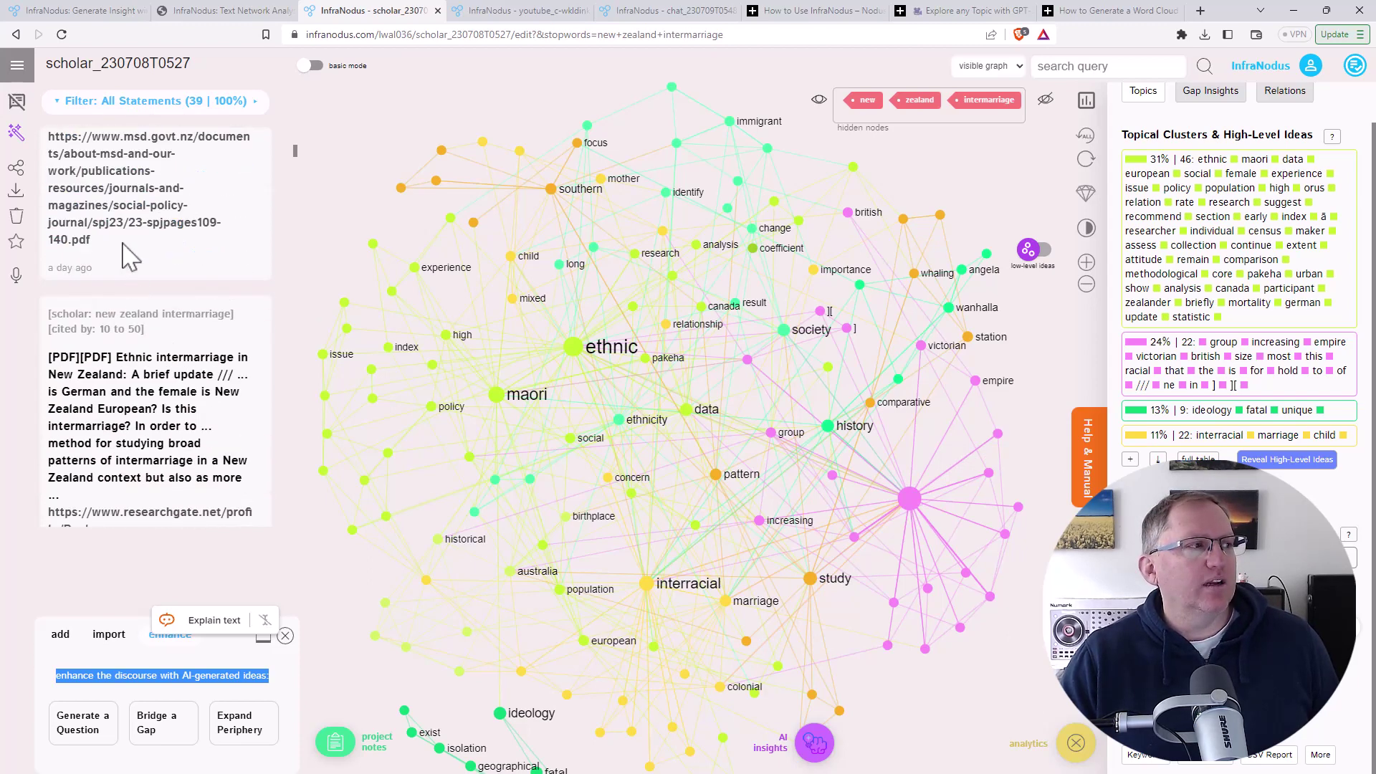
{"action": "scroll", "coordinate": [151, 223], "scroll_direction": "down", "scroll_amount": 3}
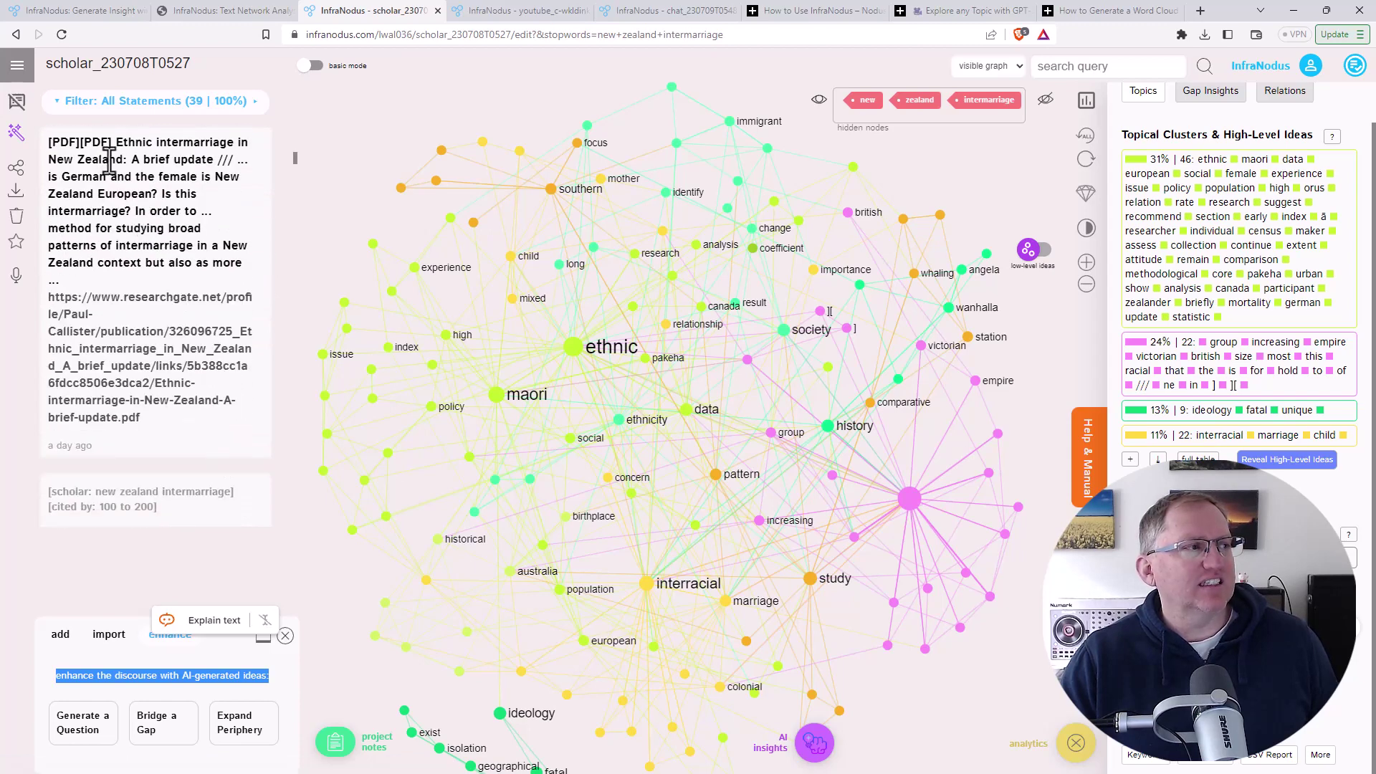
{"action": "scroll", "coordinate": [109, 159], "scroll_direction": "down", "scroll_amount": 4}
{"action": "scroll", "coordinate": [93, 353], "scroll_direction": "down", "scroll_amount": 5}
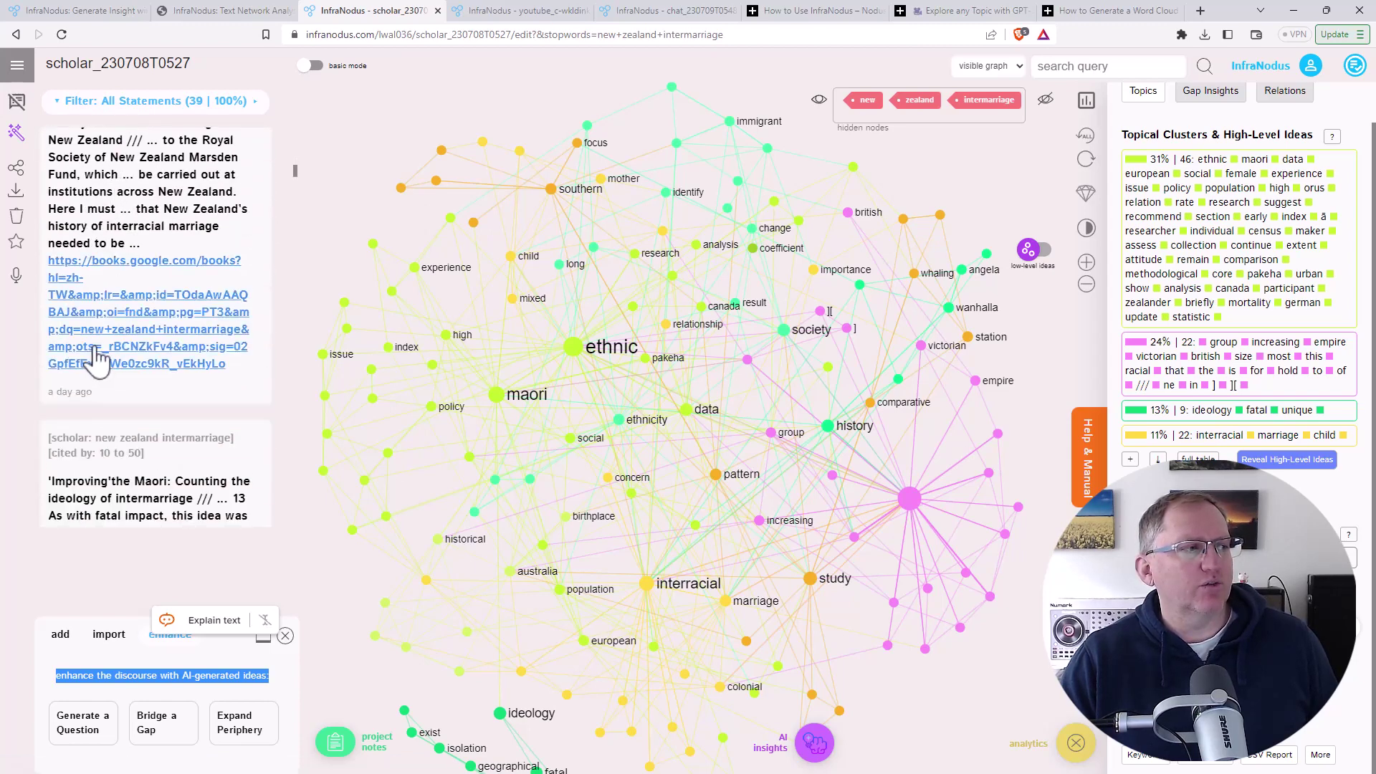
{"action": "scroll", "coordinate": [111, 334], "scroll_direction": "down", "scroll_amount": 3}
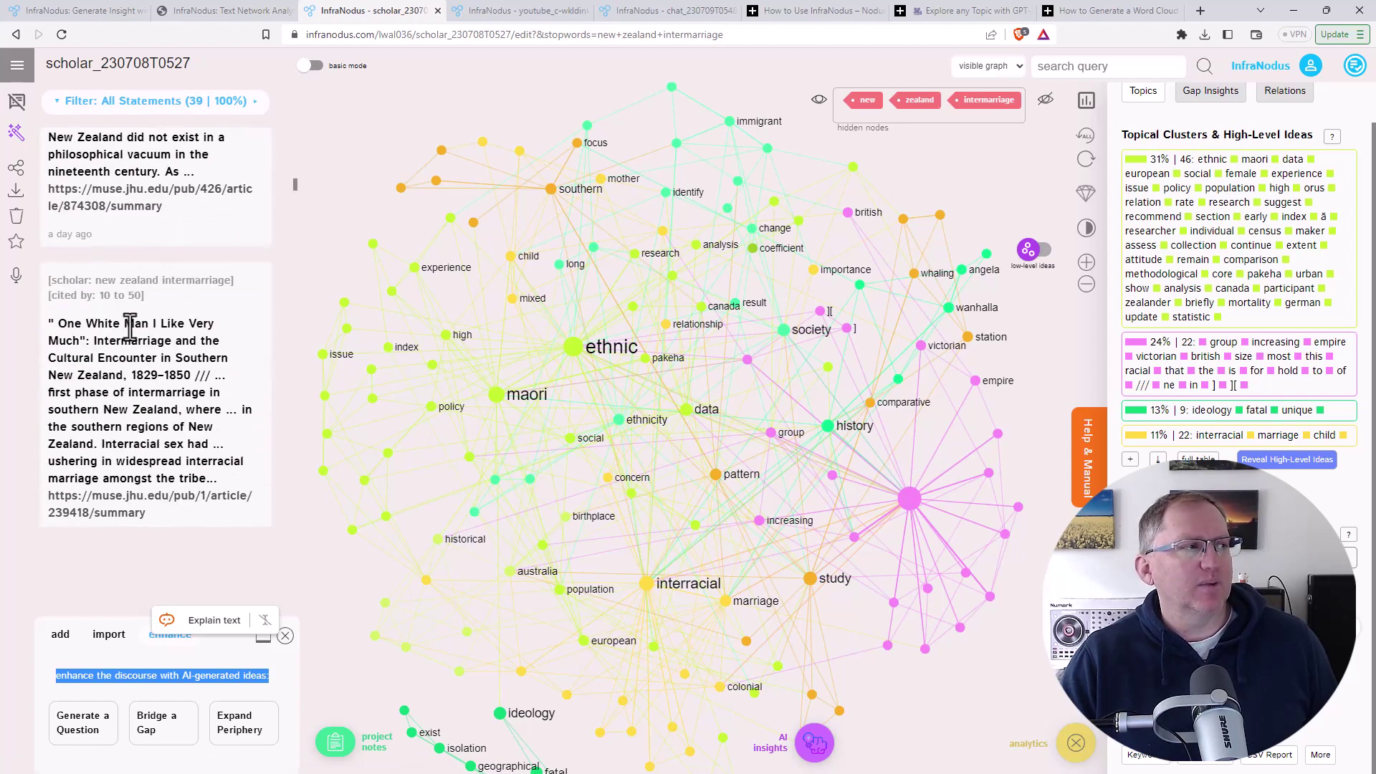
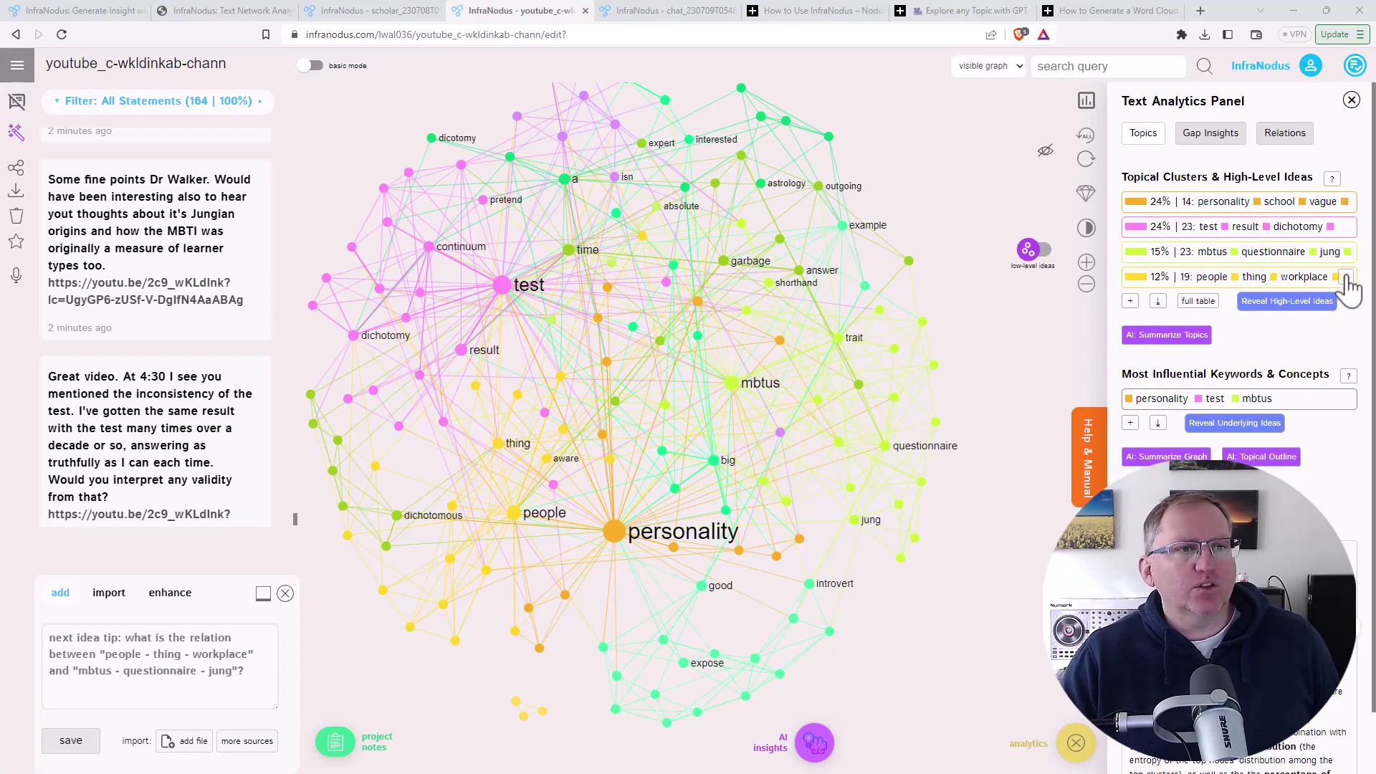
Step: Expand the word list of the people, thing, workplace topical cluster in the YouTube comments graph
{"action": "left_click", "coordinate": [1345, 277]}
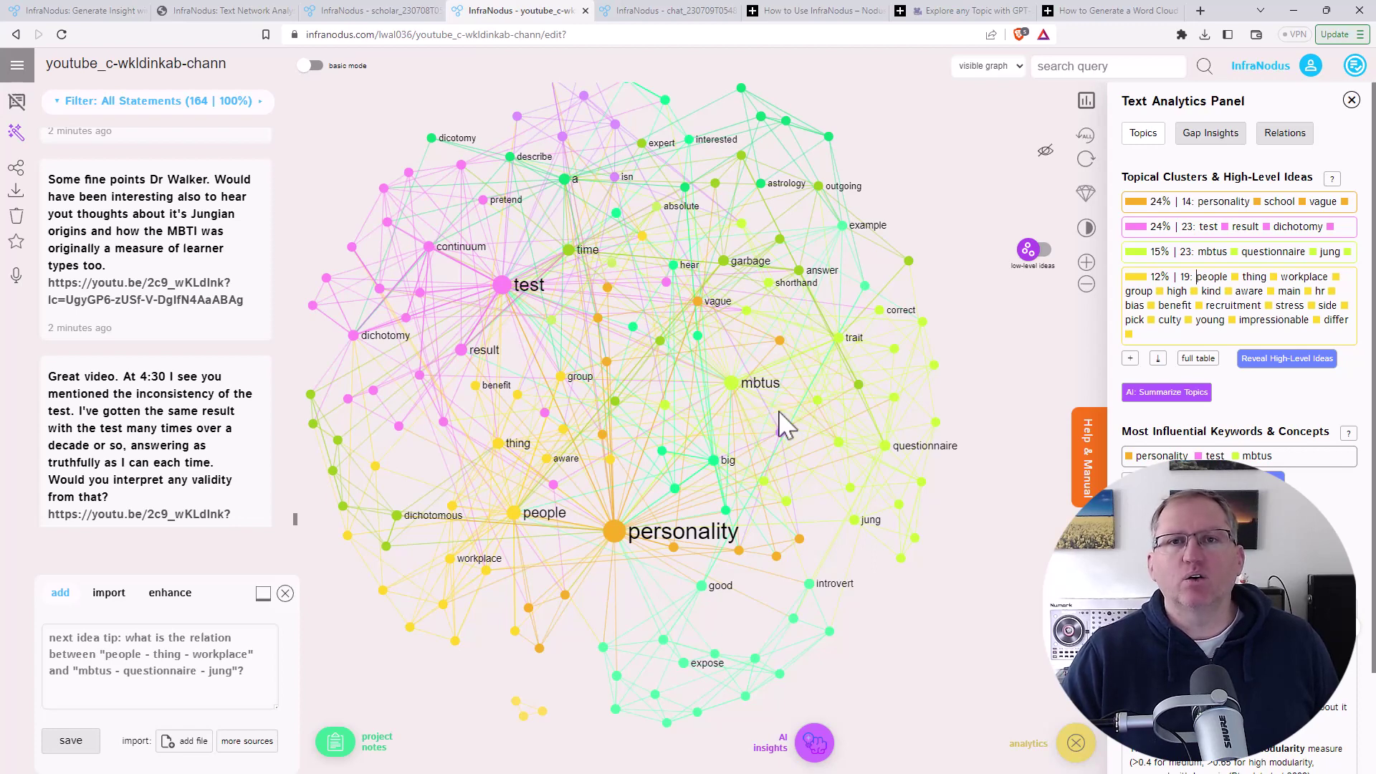
{"action": "scroll", "coordinate": [1254, 424], "scroll_direction": "down", "scroll_amount": 2}
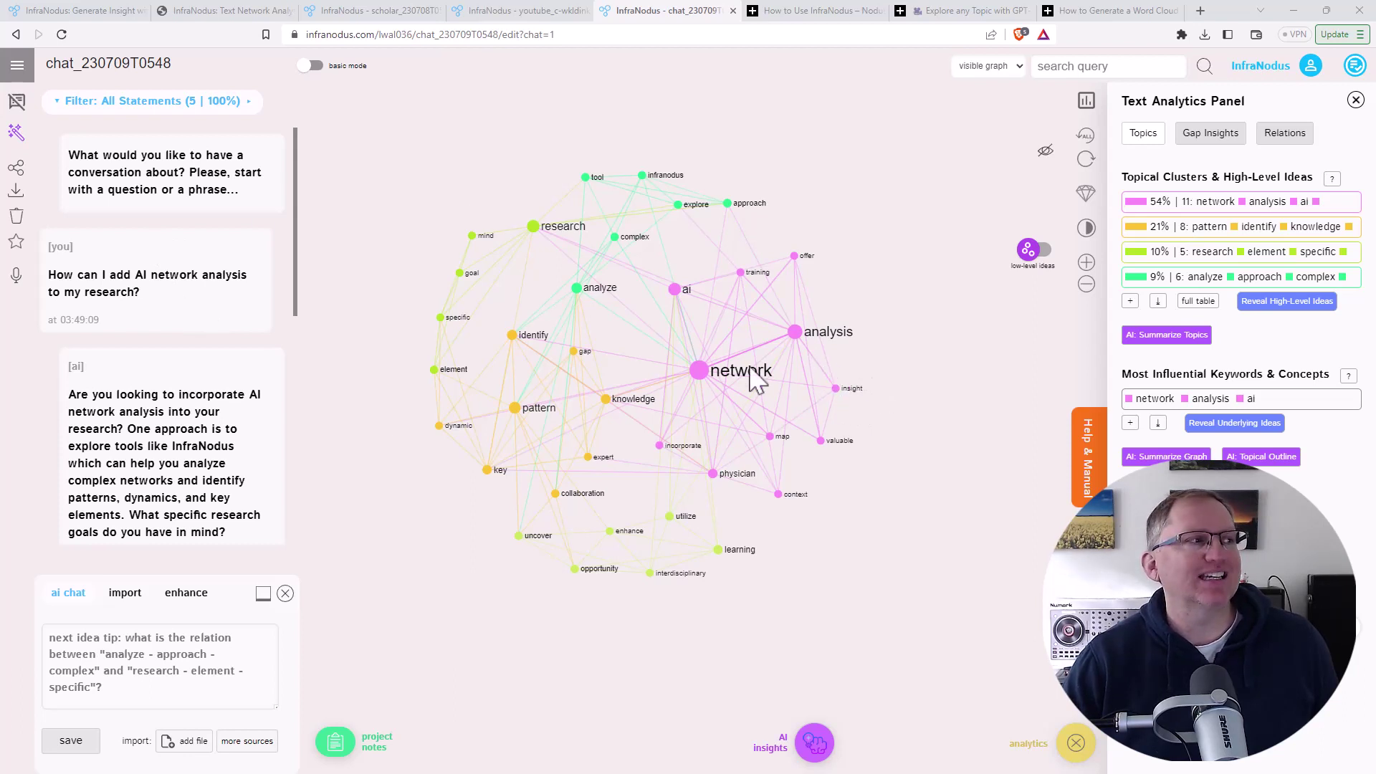
Step: Review the AI chat conversation about adding AI network analysis to research on physician training
{"action": "scroll", "coordinate": [118, 265], "scroll_direction": "down", "scroll_amount": 6}
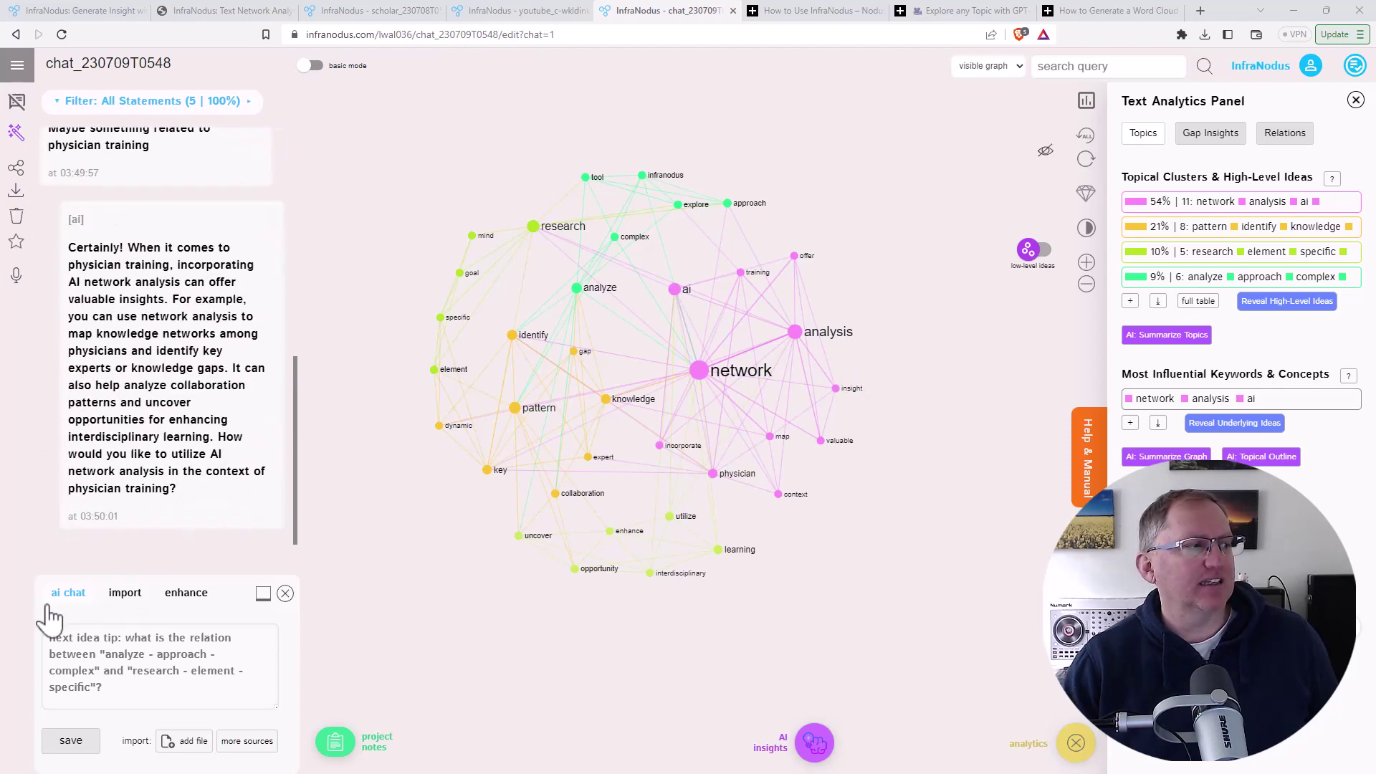
{"action": "scroll", "coordinate": [139, 344], "scroll_direction": "up", "scroll_amount": 6}
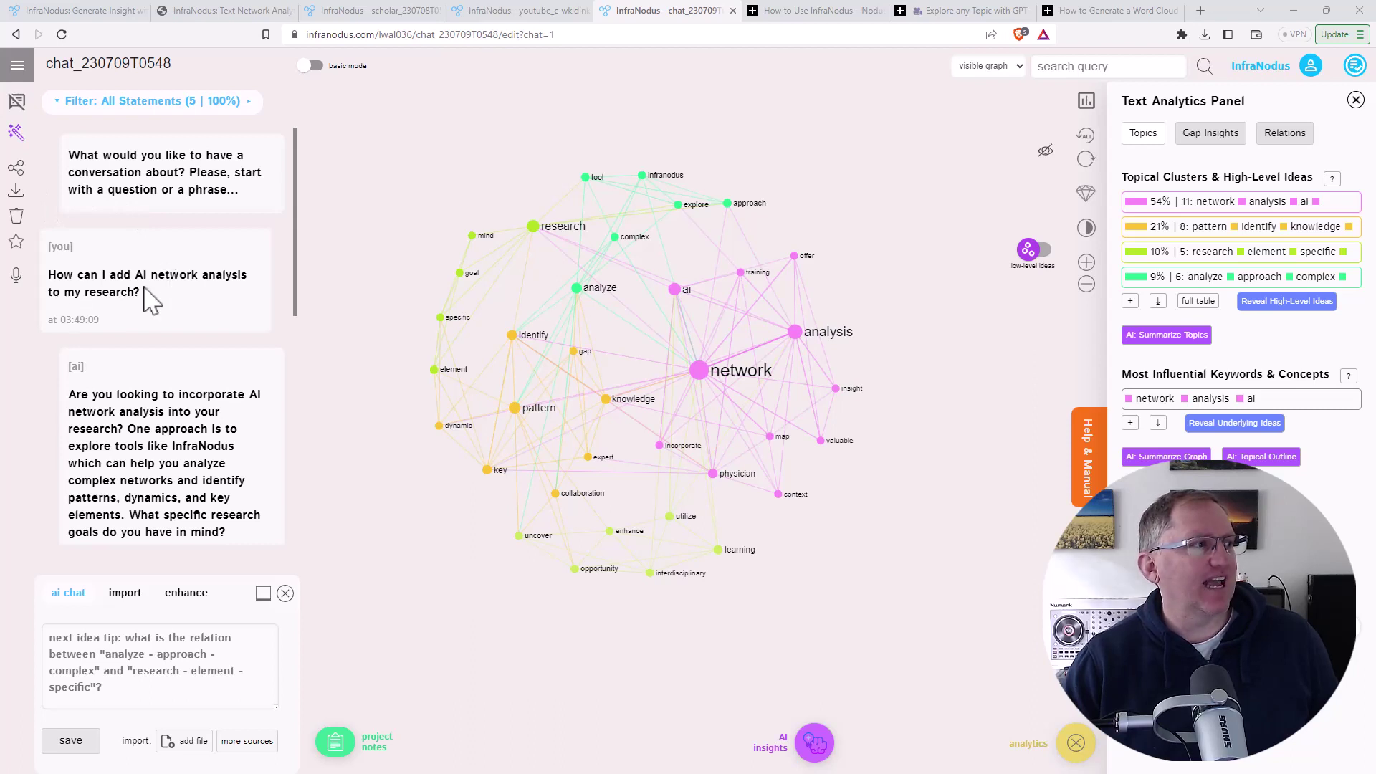
{"action": "scroll", "coordinate": [154, 301], "scroll_direction": "down", "scroll_amount": 2}
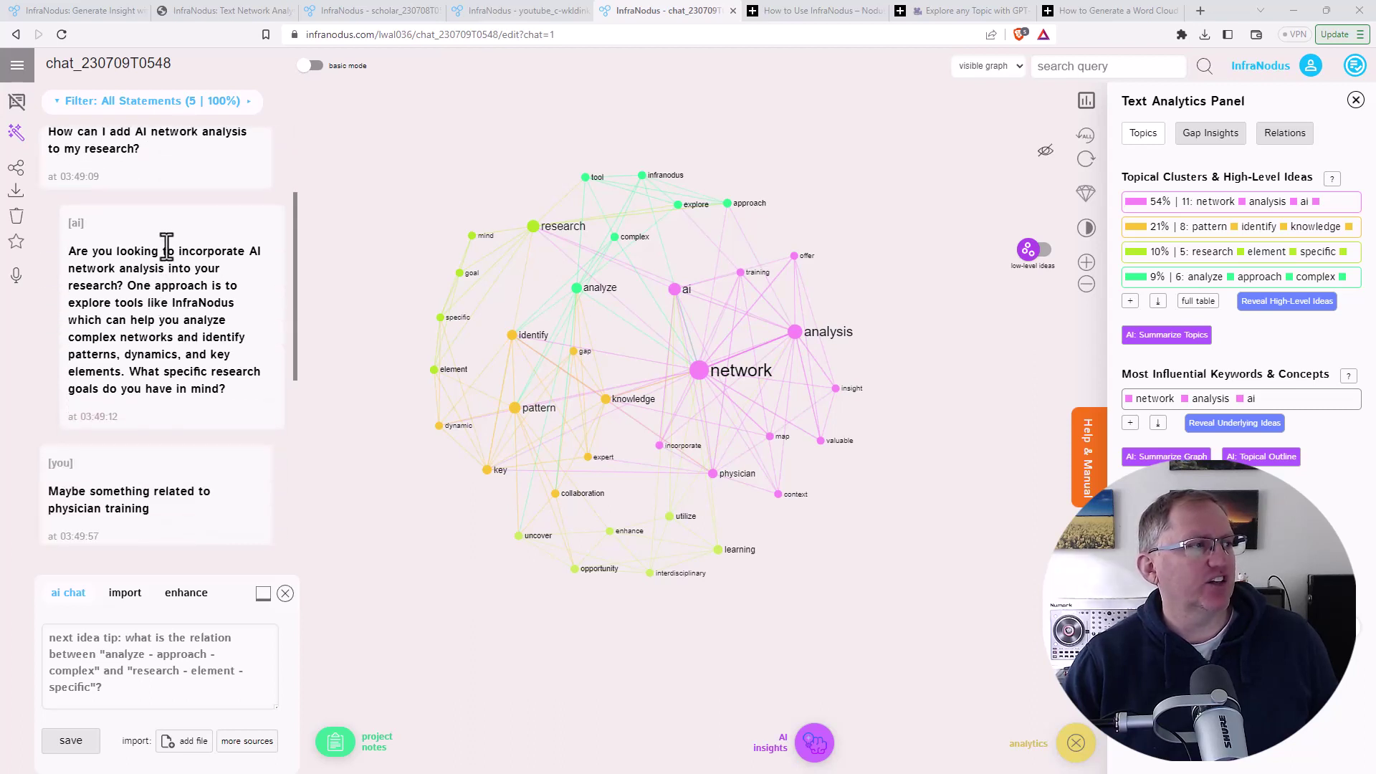
{"action": "scroll", "coordinate": [154, 255], "scroll_direction": "up", "scroll_amount": 1}
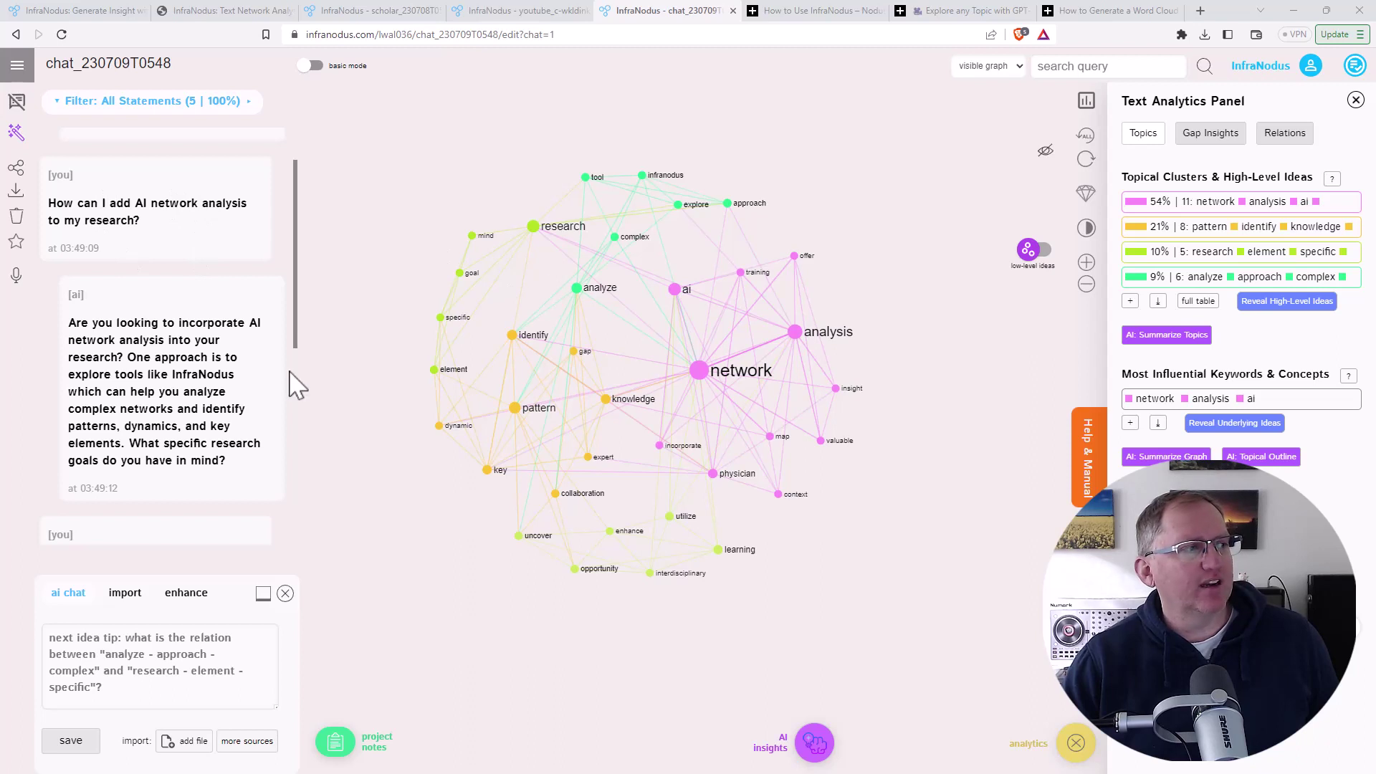
{"action": "scroll", "coordinate": [93, 309], "scroll_direction": "down", "scroll_amount": 1}
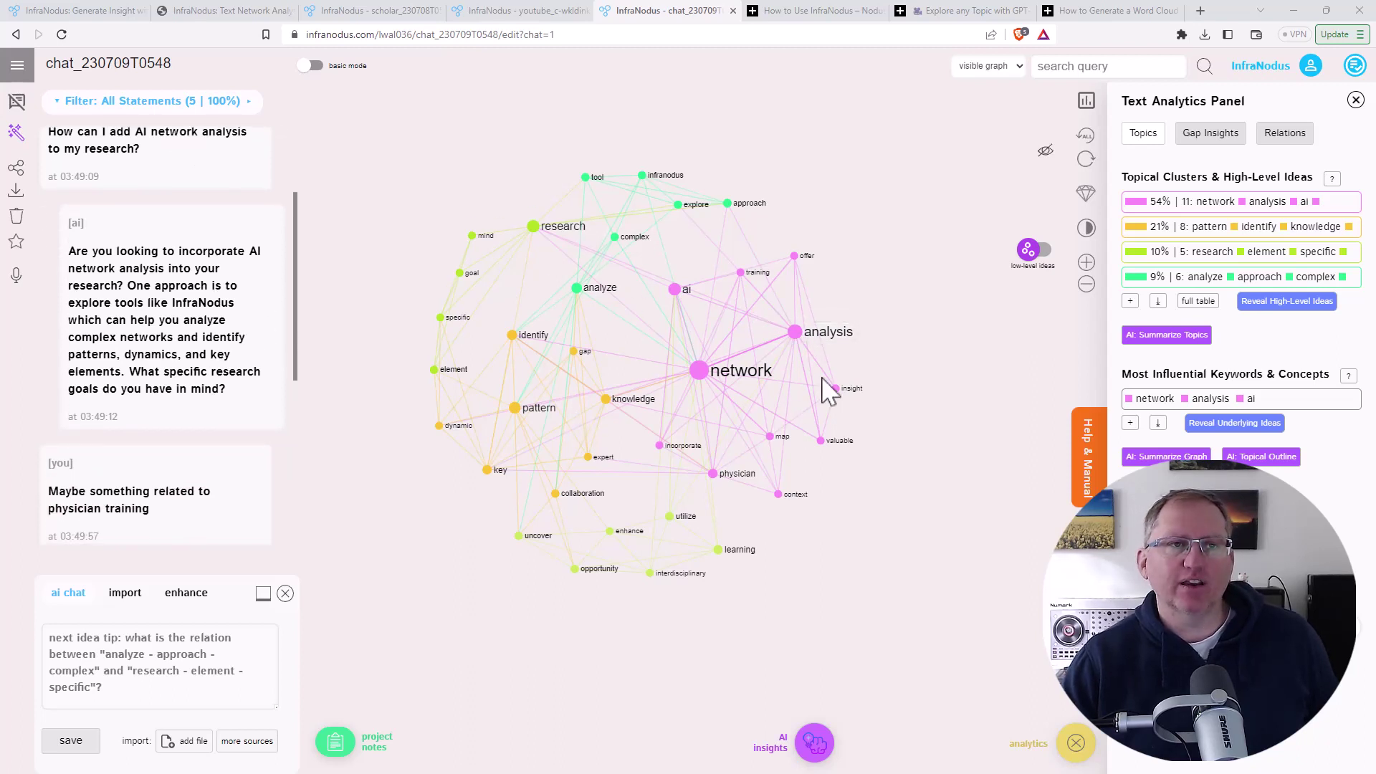
{"action": "scroll", "coordinate": [170, 290], "scroll_direction": "down", "scroll_amount": 4}
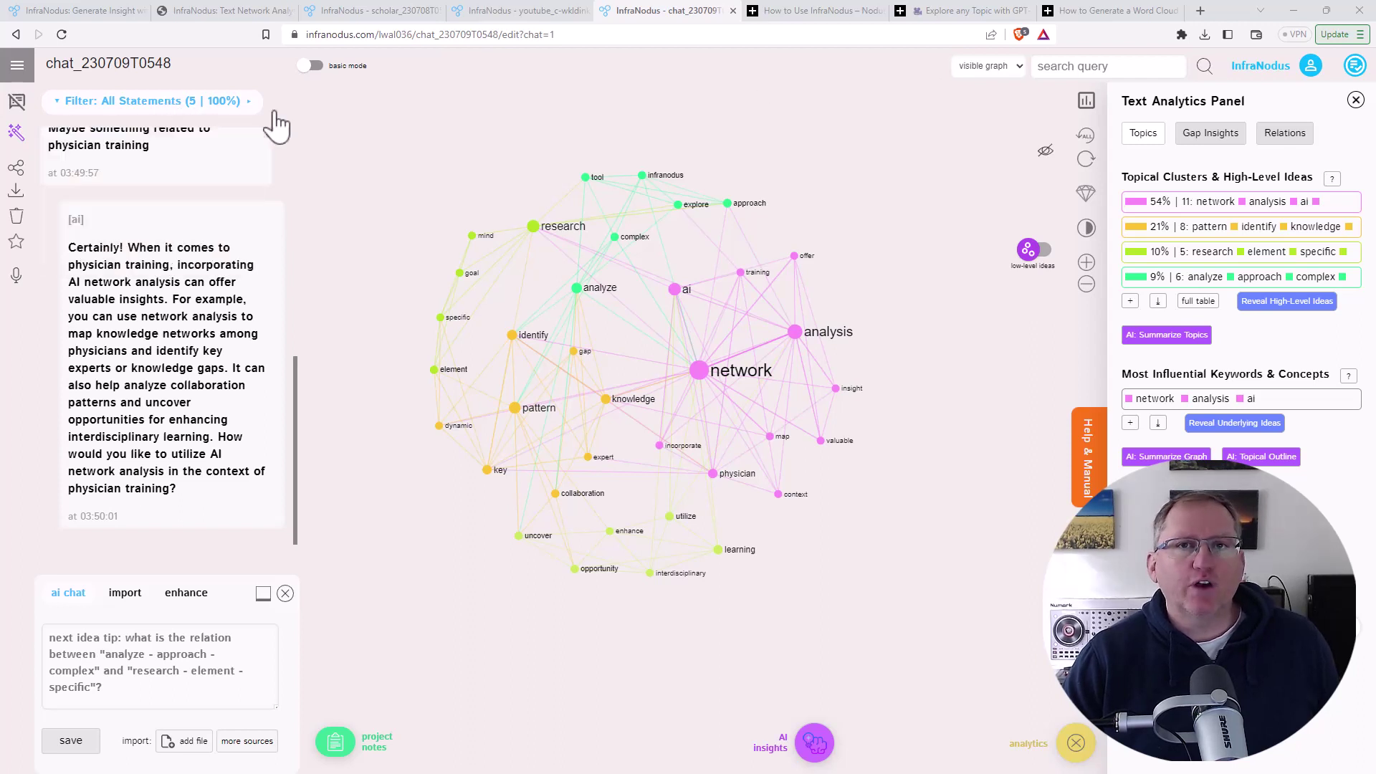
{"action": "mouse_move", "coordinate": [169, 114]}
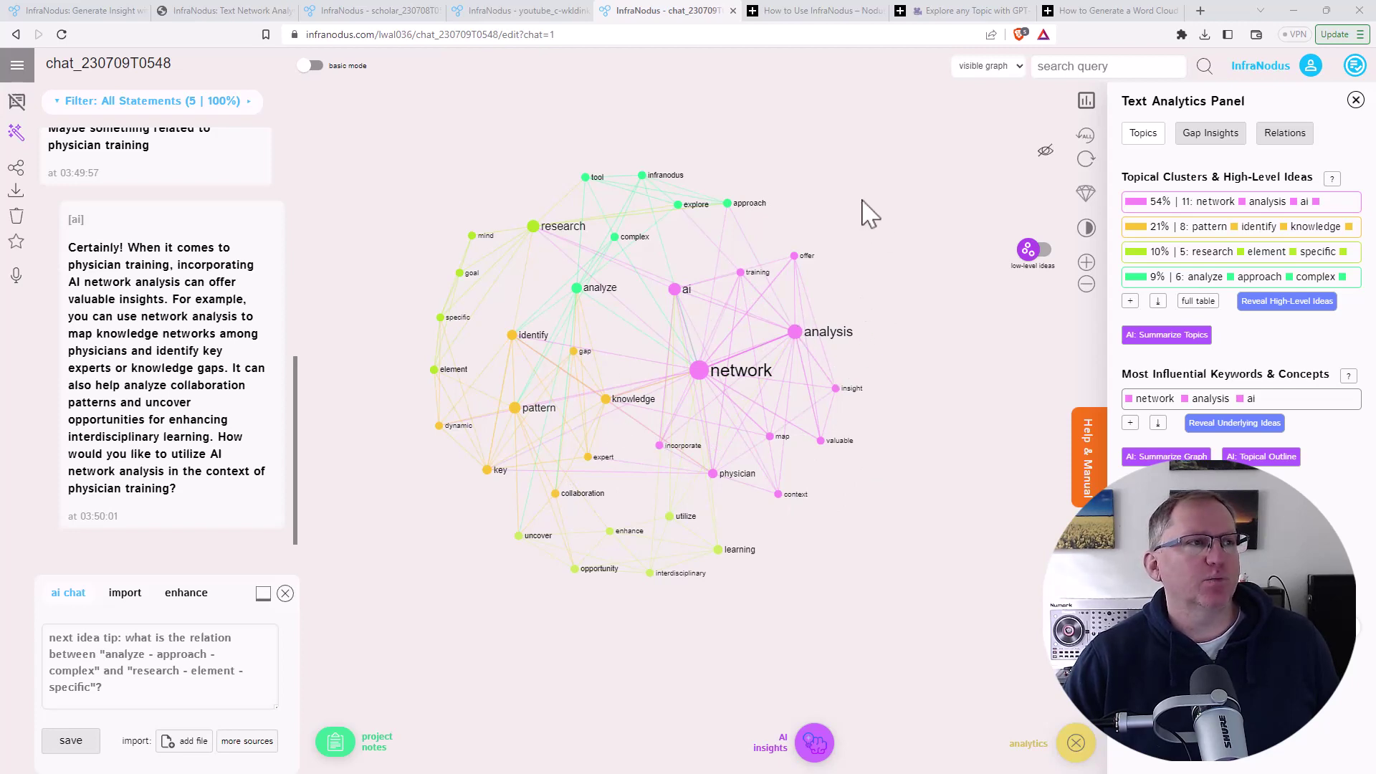
Step: Return to the Apps & Import page and look over the full range of analysis and import apps
{"action": "left_click", "coordinate": [222, 11]}
{"action": "scroll", "coordinate": [986, 362], "scroll_direction": "down", "scroll_amount": 3}
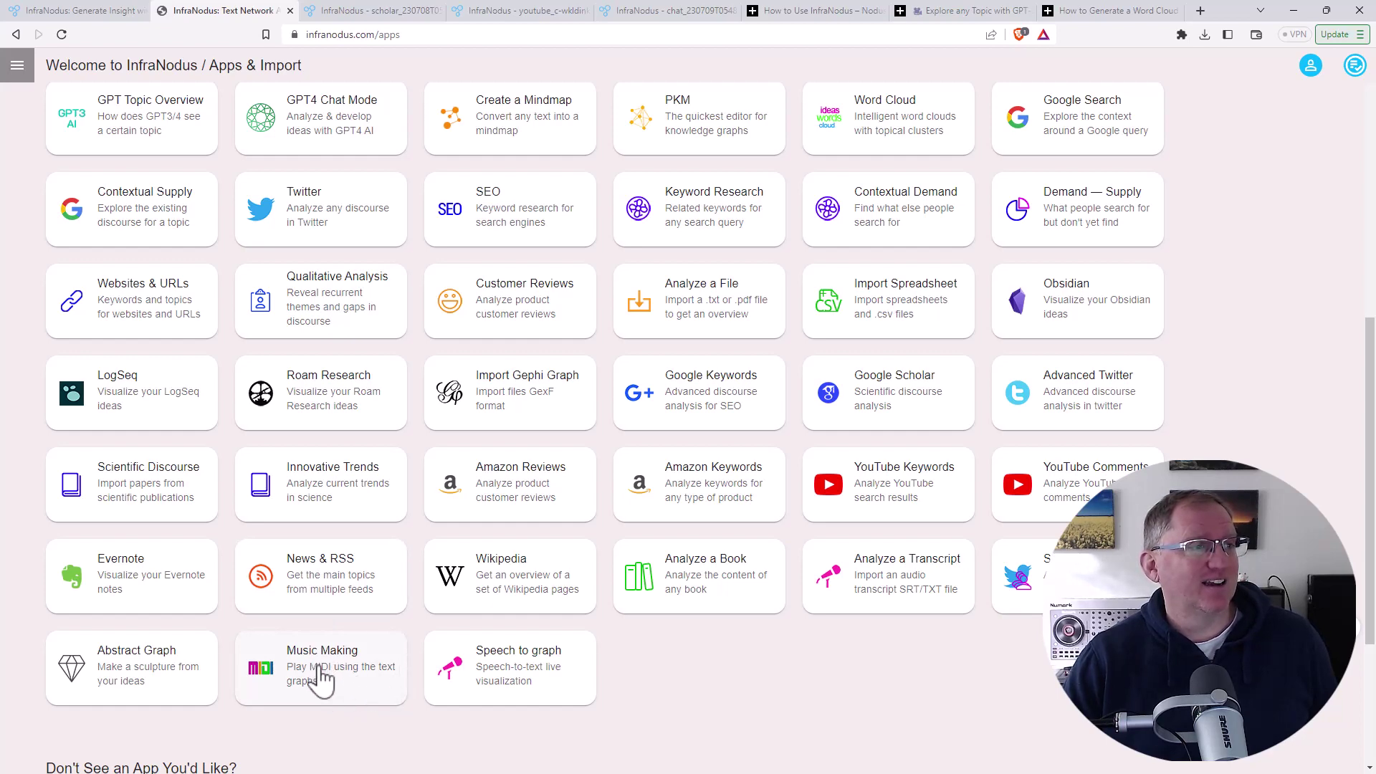
{"action": "scroll", "coordinate": [321, 680], "scroll_direction": "up", "scroll_amount": 3}
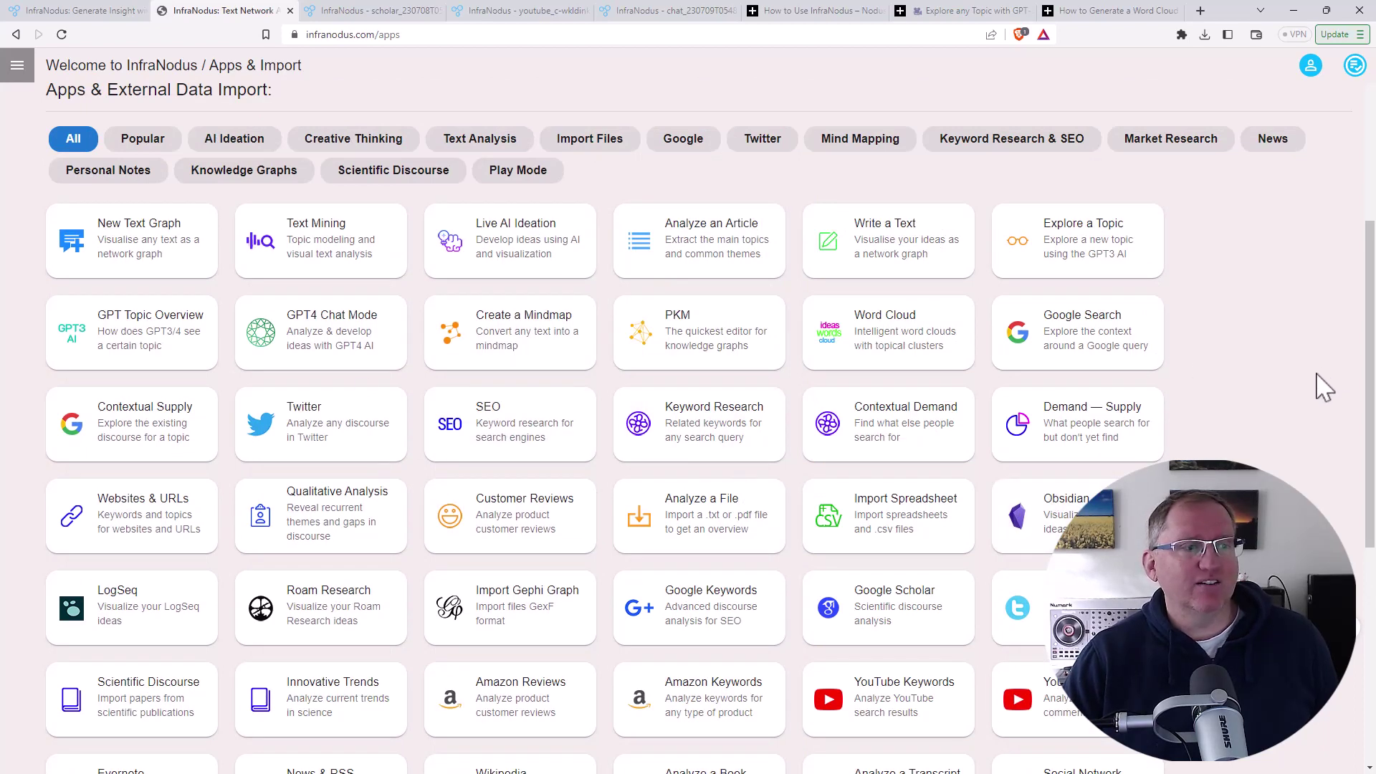
{"action": "scroll", "coordinate": [635, 484], "scroll_direction": "down", "scroll_amount": 2}
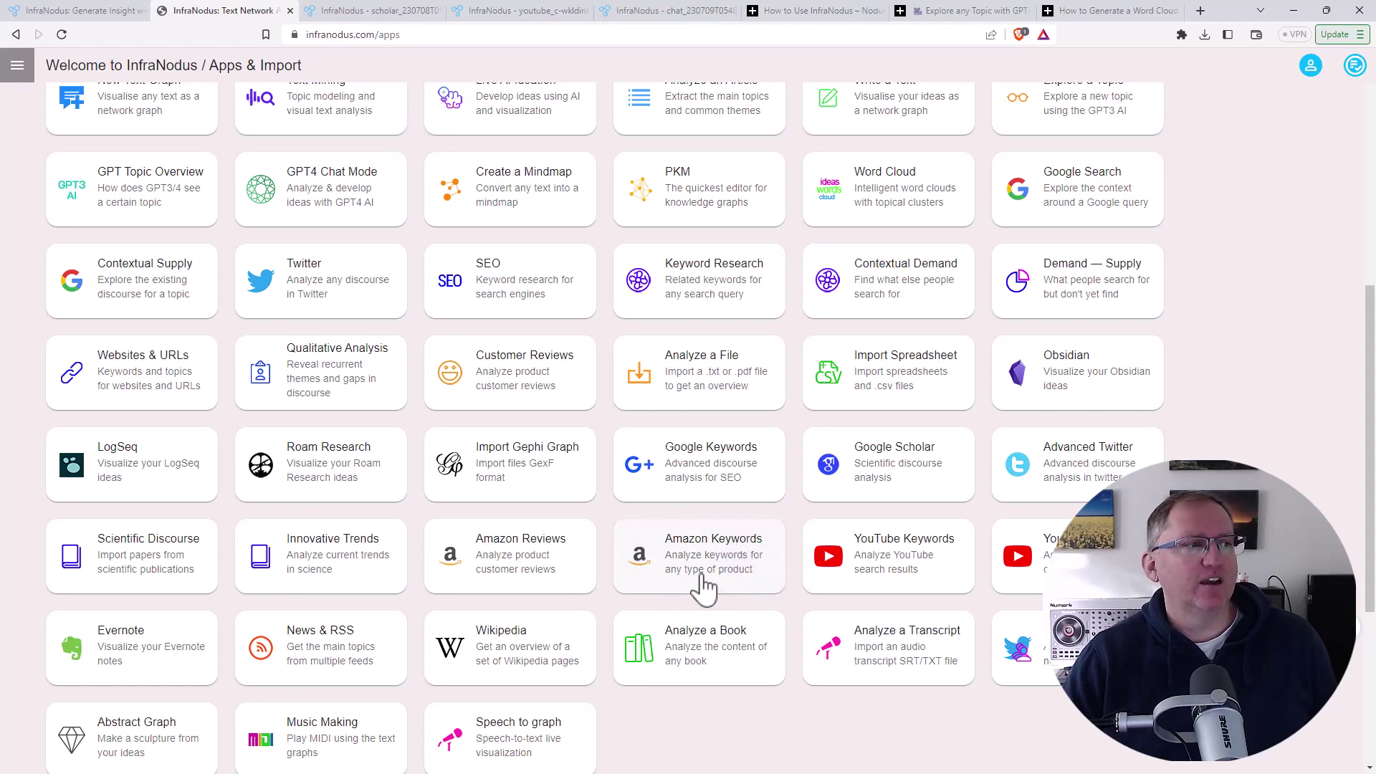
{"action": "scroll", "coordinate": [702, 584], "scroll_direction": "up", "scroll_amount": 2}
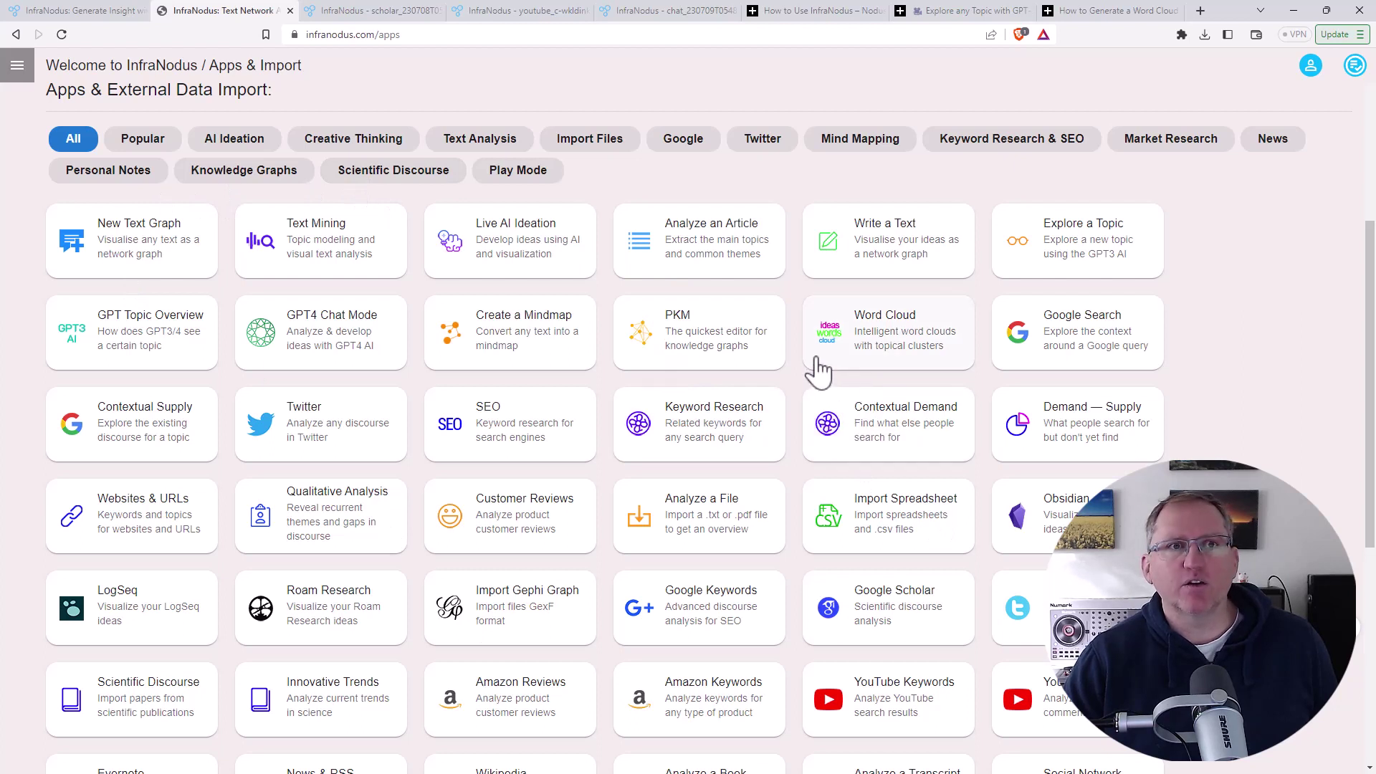
Step: Open the How to Use InfraNodus support page and survey its tutorial categories from Quick Start to Troubleshooting
{"action": "left_click", "coordinate": [843, 14]}
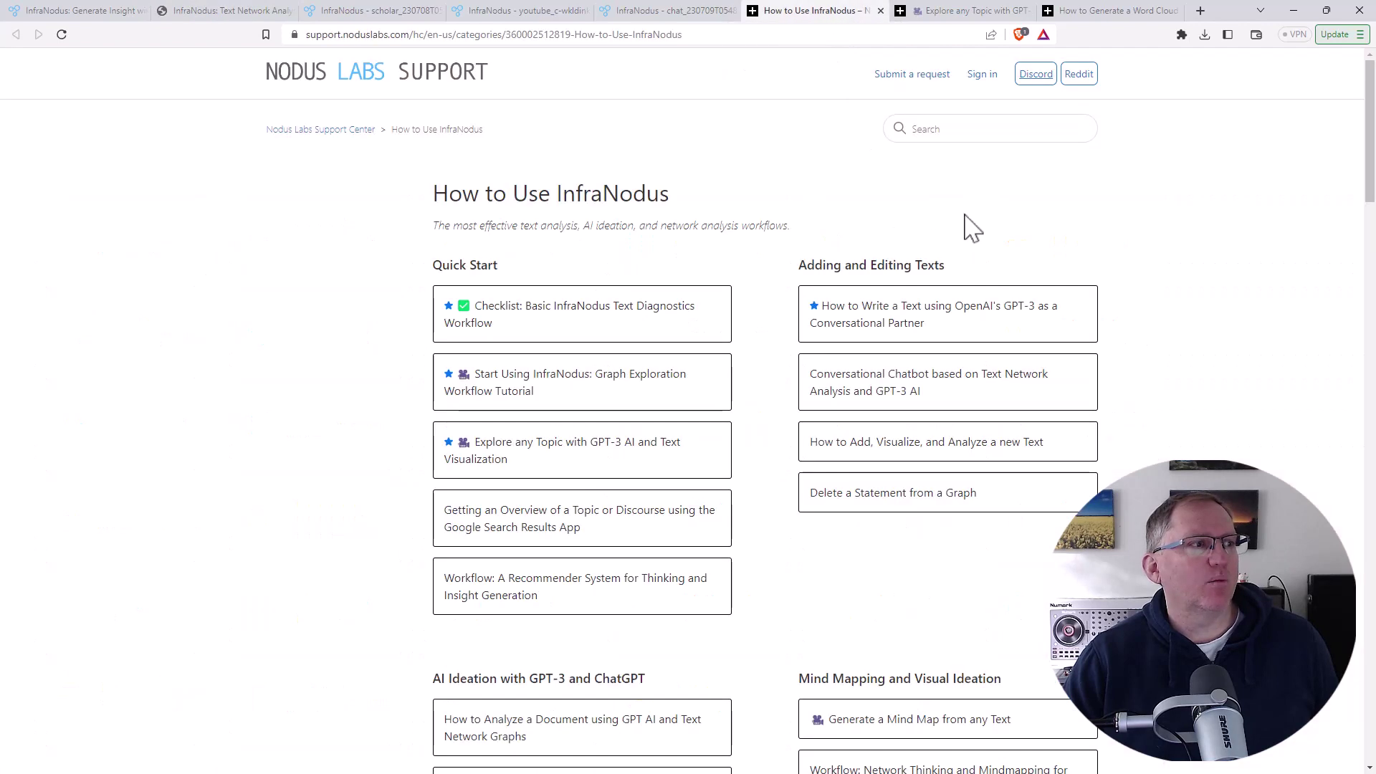
{"action": "scroll", "coordinate": [868, 323], "scroll_direction": "down", "scroll_amount": 2}
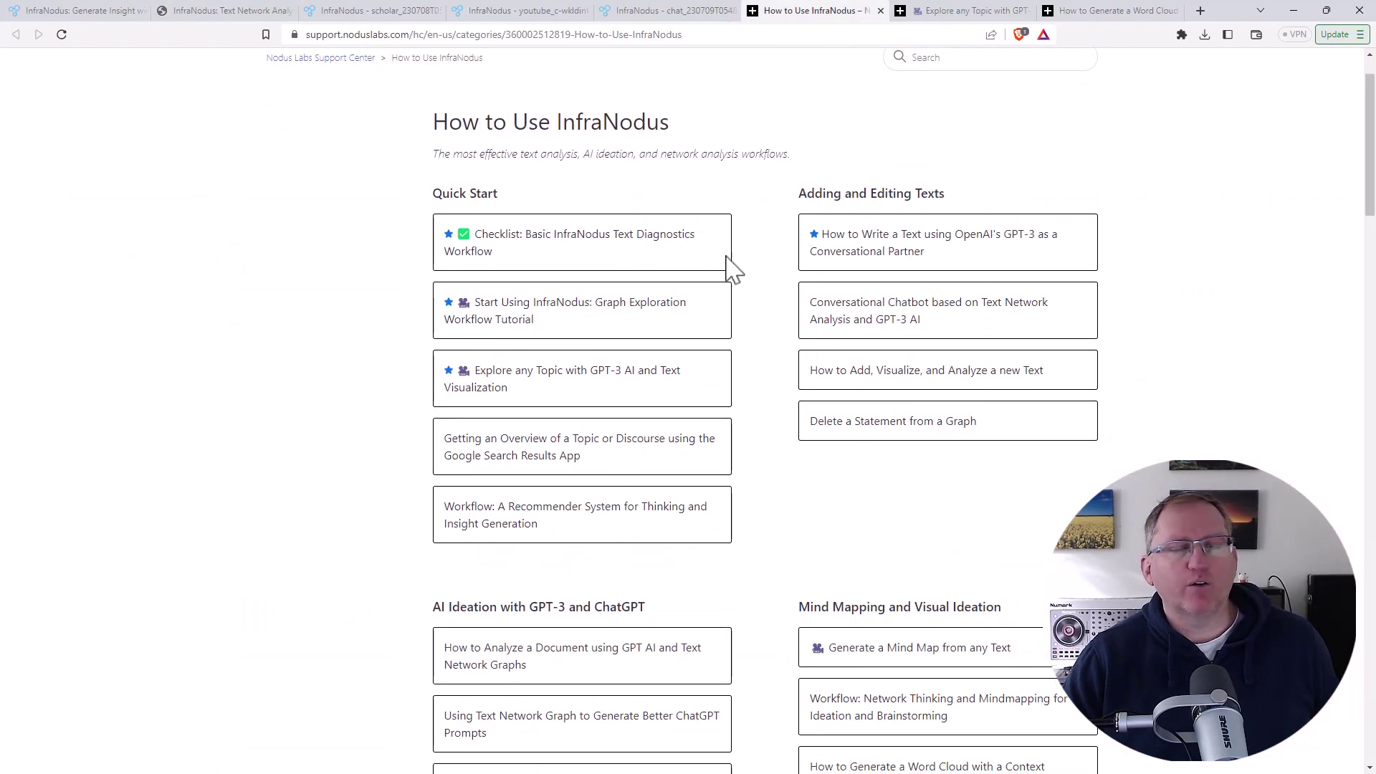
{"action": "scroll", "coordinate": [758, 272], "scroll_direction": "down", "scroll_amount": 10}
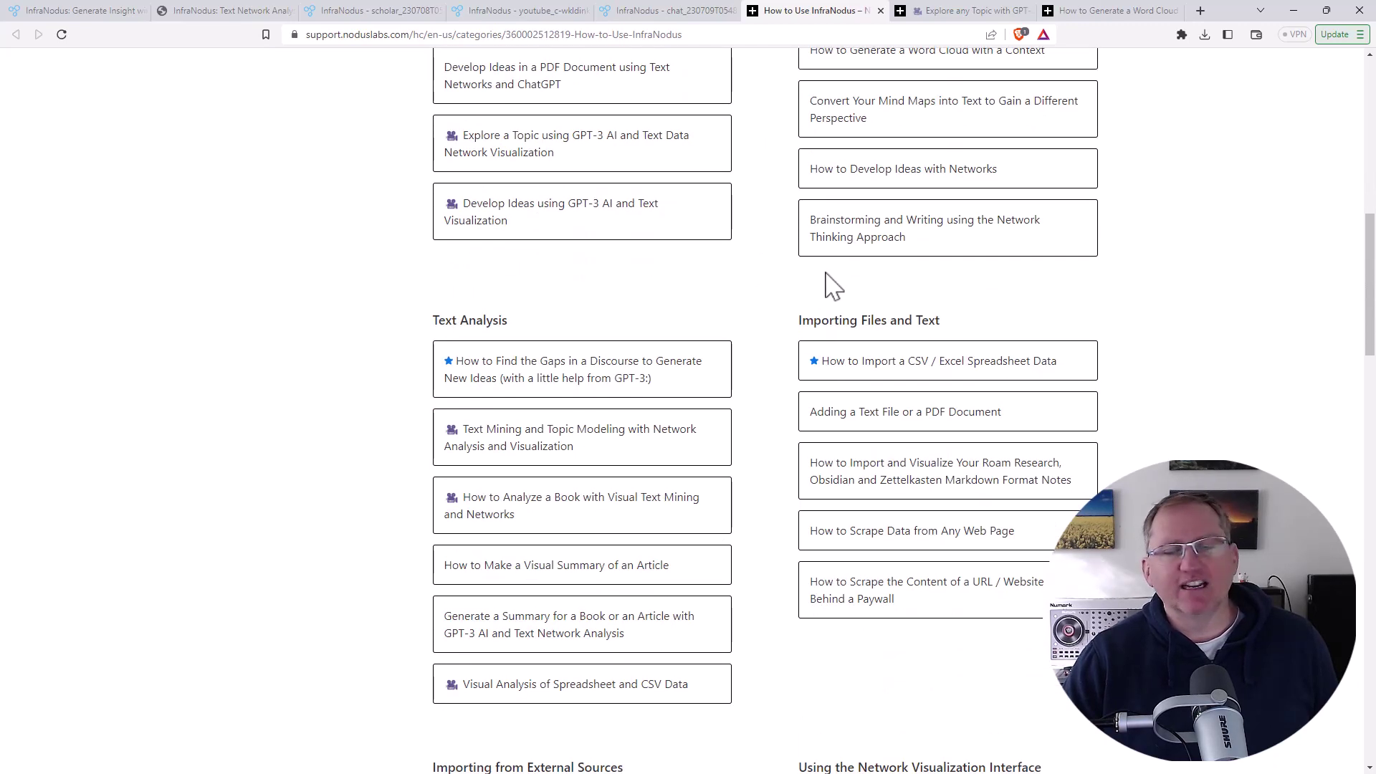
{"action": "scroll", "coordinate": [797, 283], "scroll_direction": "down", "scroll_amount": 8}
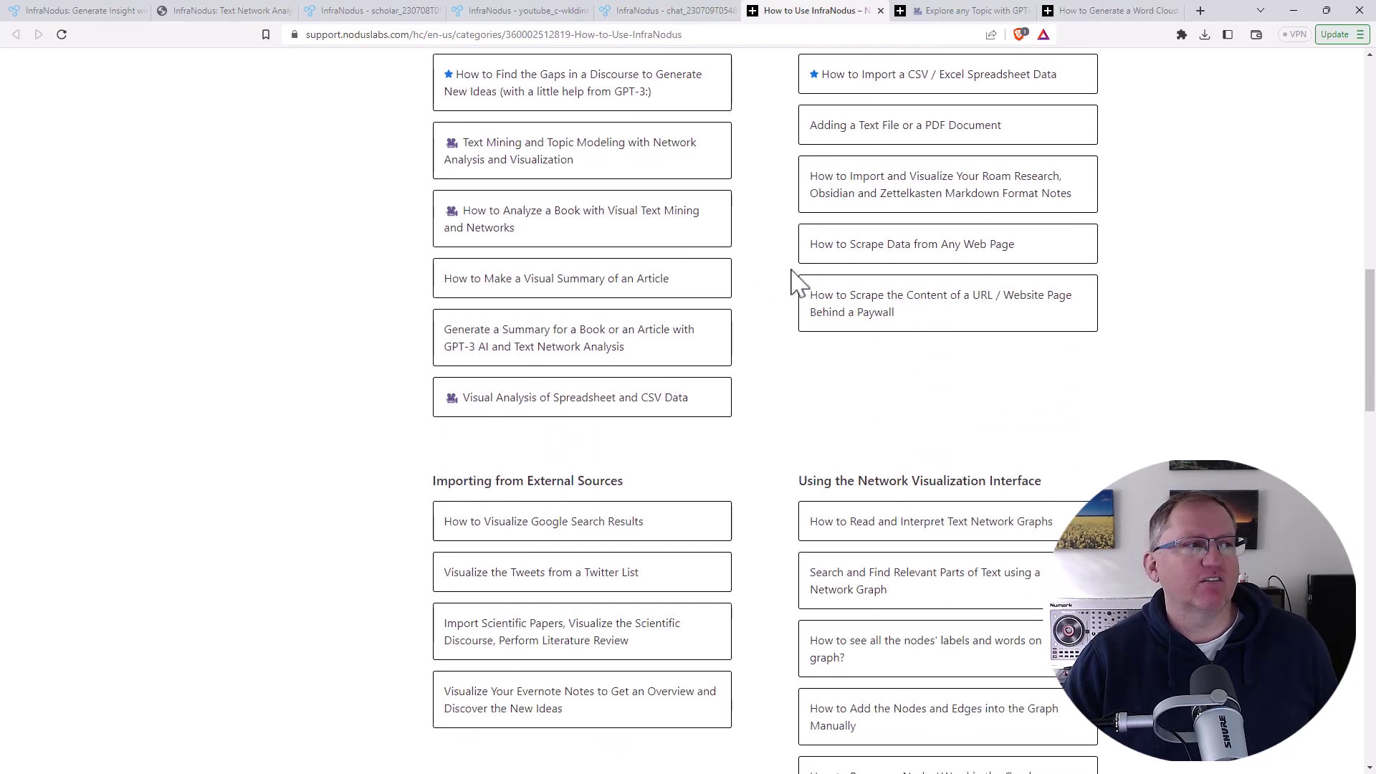
{"action": "scroll", "coordinate": [796, 279], "scroll_direction": "down", "scroll_amount": 3}
{"action": "scroll", "coordinate": [791, 286], "scroll_direction": "down", "scroll_amount": 5}
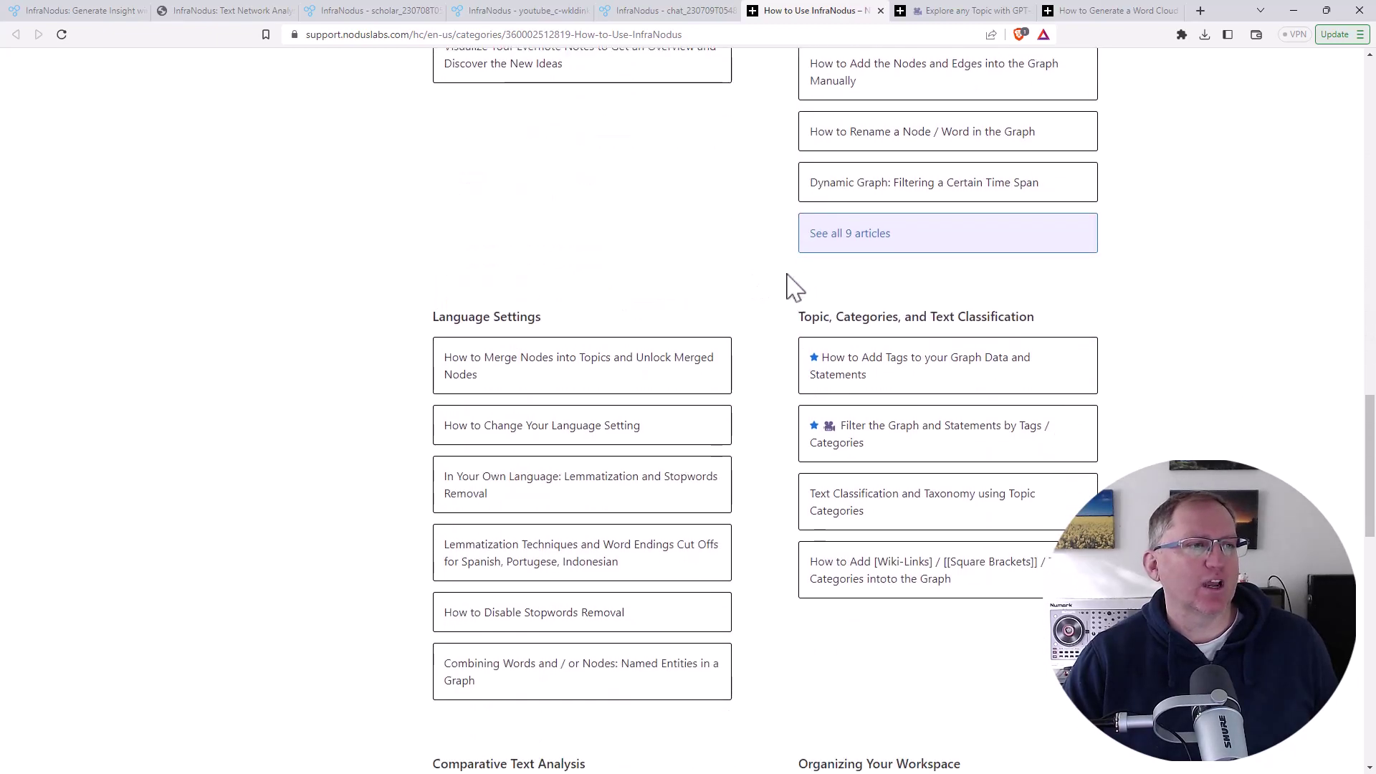
{"action": "scroll", "coordinate": [689, 226], "scroll_direction": "down", "scroll_amount": 5}
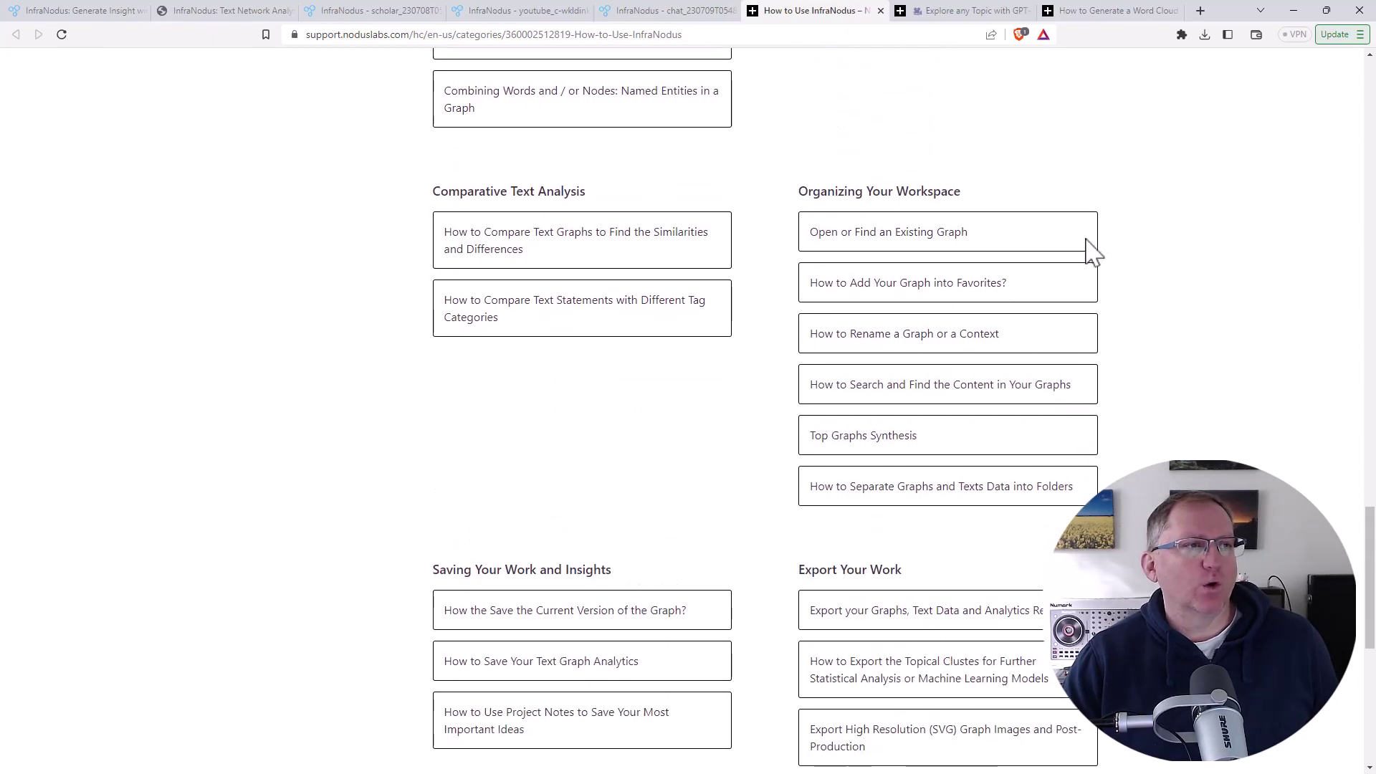
{"action": "scroll", "coordinate": [1086, 259], "scroll_direction": "up", "scroll_amount": 1}
{"action": "scroll", "coordinate": [1085, 262], "scroll_direction": "down", "scroll_amount": 9}
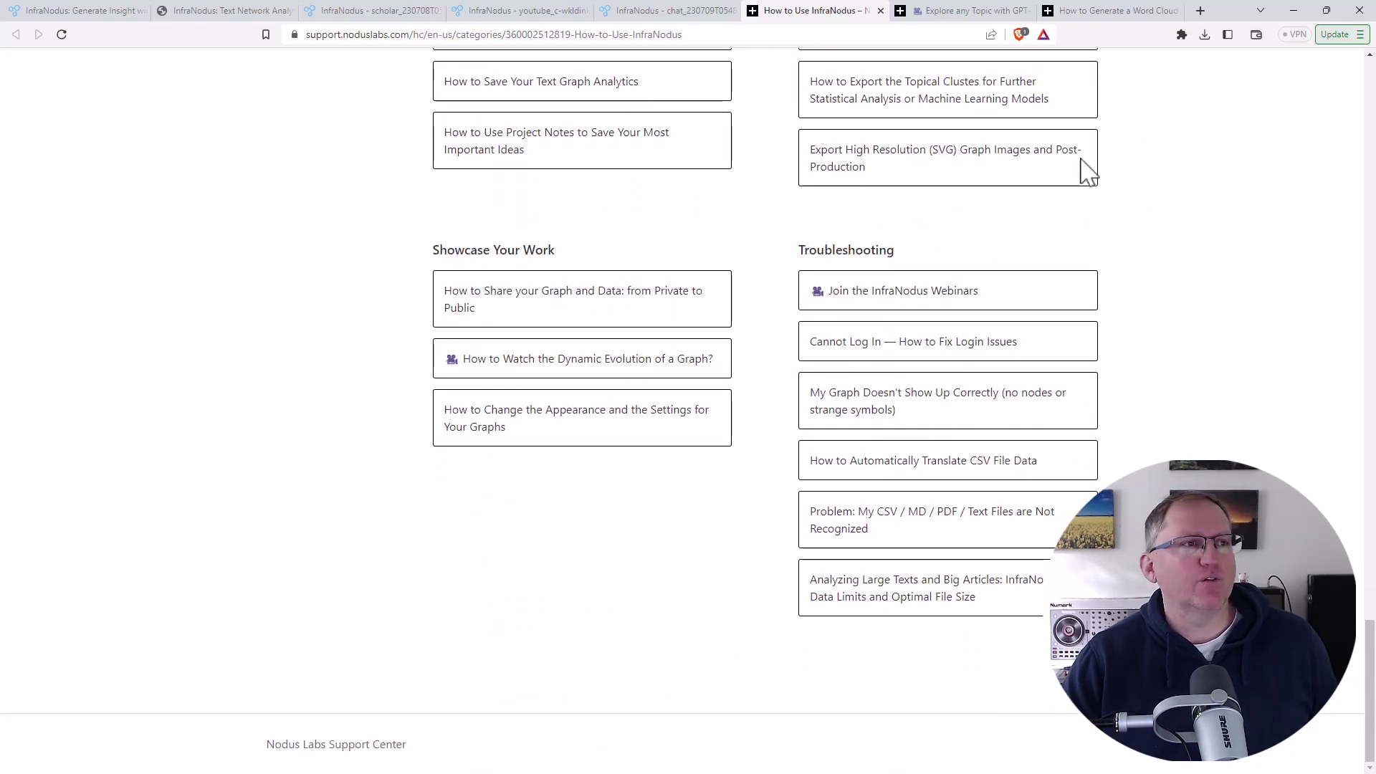
Step: Open the "Explore any Topic with GPT-3 AI and Text Visualization" tutorial and review its introduction and Step 1 on creating graphs or importing data
{"action": "left_click", "coordinate": [961, 10]}
{"action": "scroll", "coordinate": [1341, 179], "scroll_direction": "up", "scroll_amount": 10}
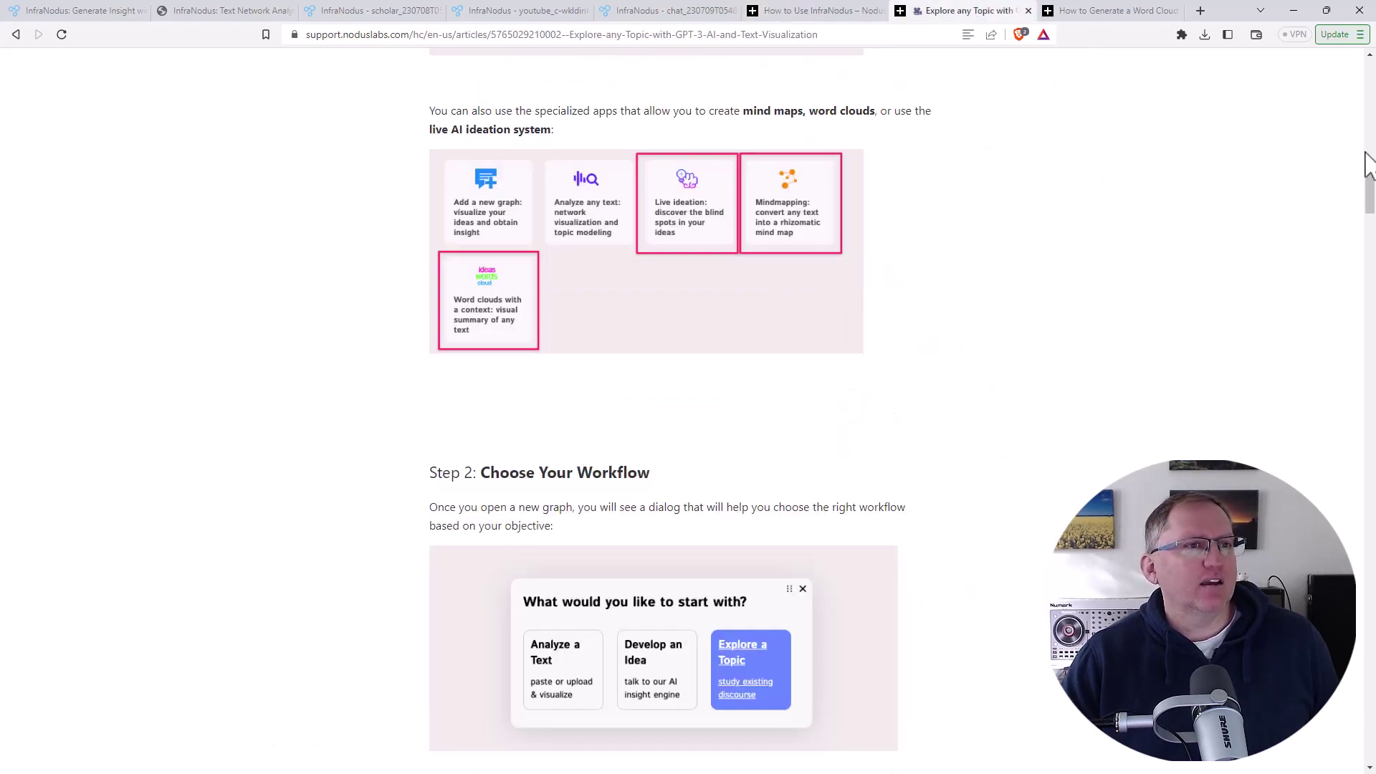
{"action": "left_click_drag", "start_coordinate": [1369, 165], "coordinate": [1370, 75]}
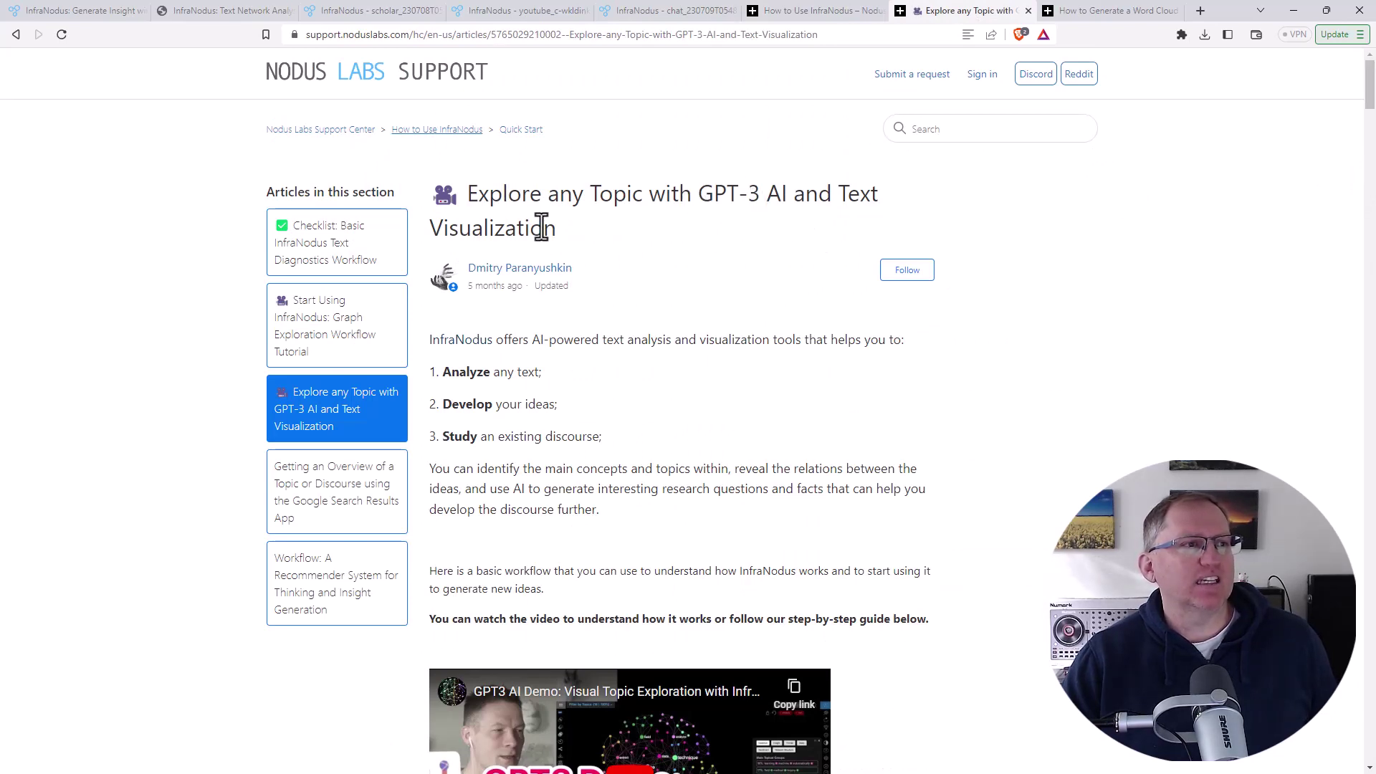
{"action": "scroll", "coordinate": [635, 252], "scroll_direction": "down", "scroll_amount": 6}
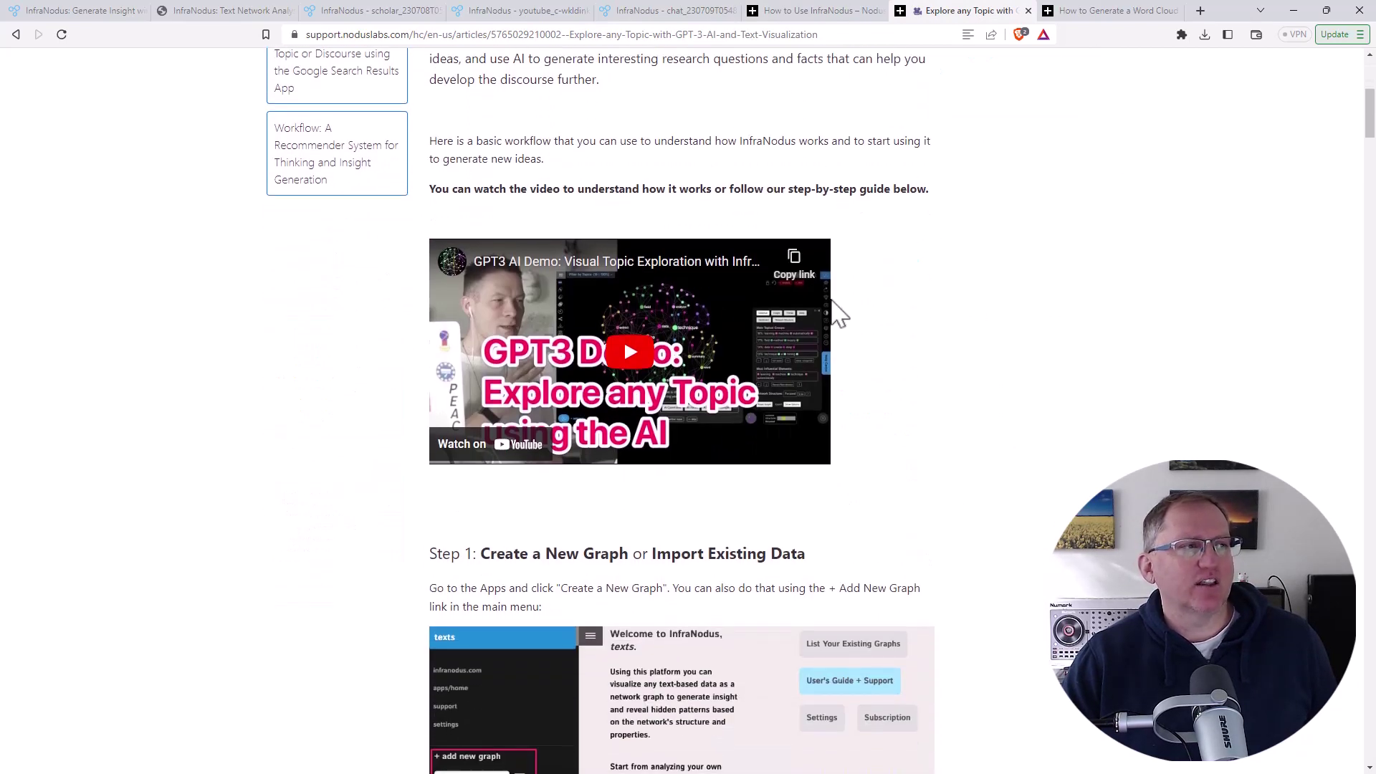
{"action": "scroll", "coordinate": [909, 347], "scroll_direction": "down", "scroll_amount": 3}
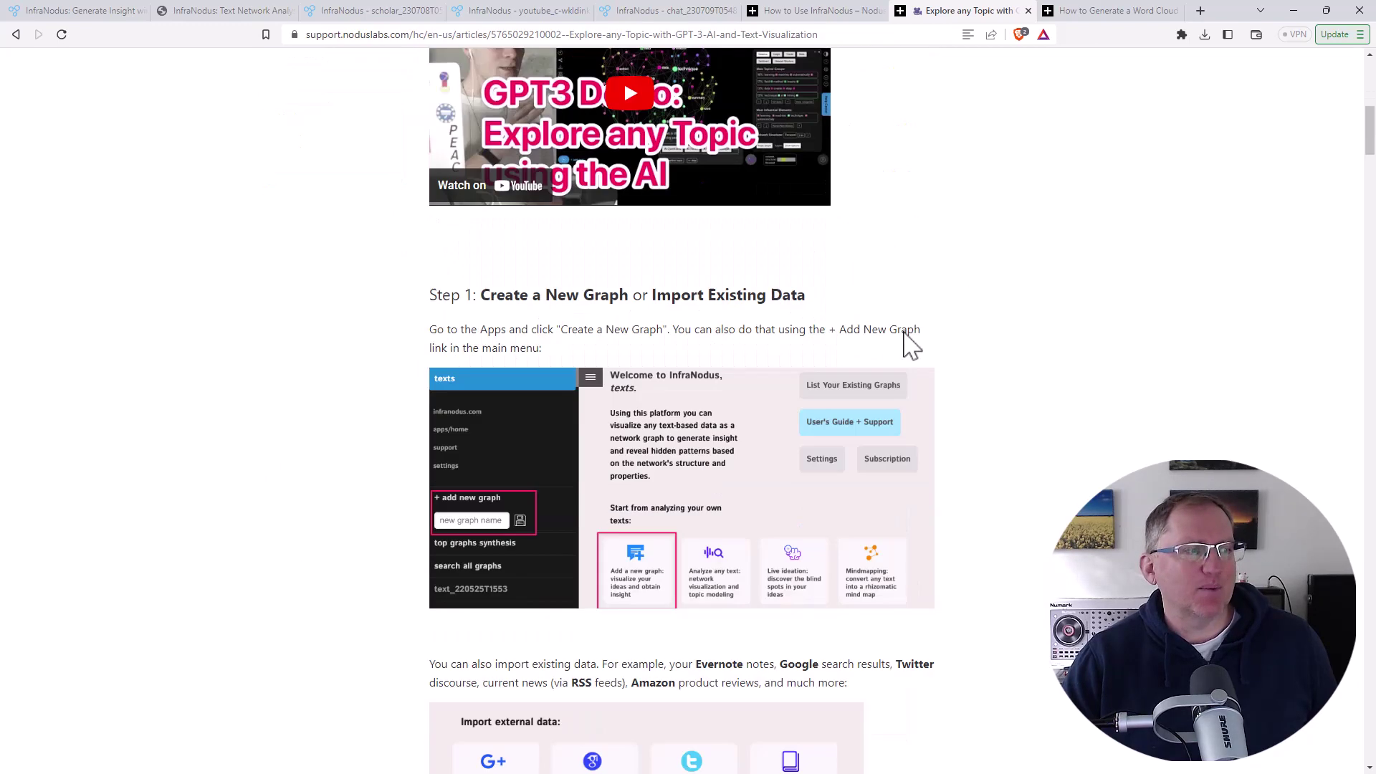
{"action": "scroll", "coordinate": [909, 347], "scroll_direction": "down", "scroll_amount": 2}
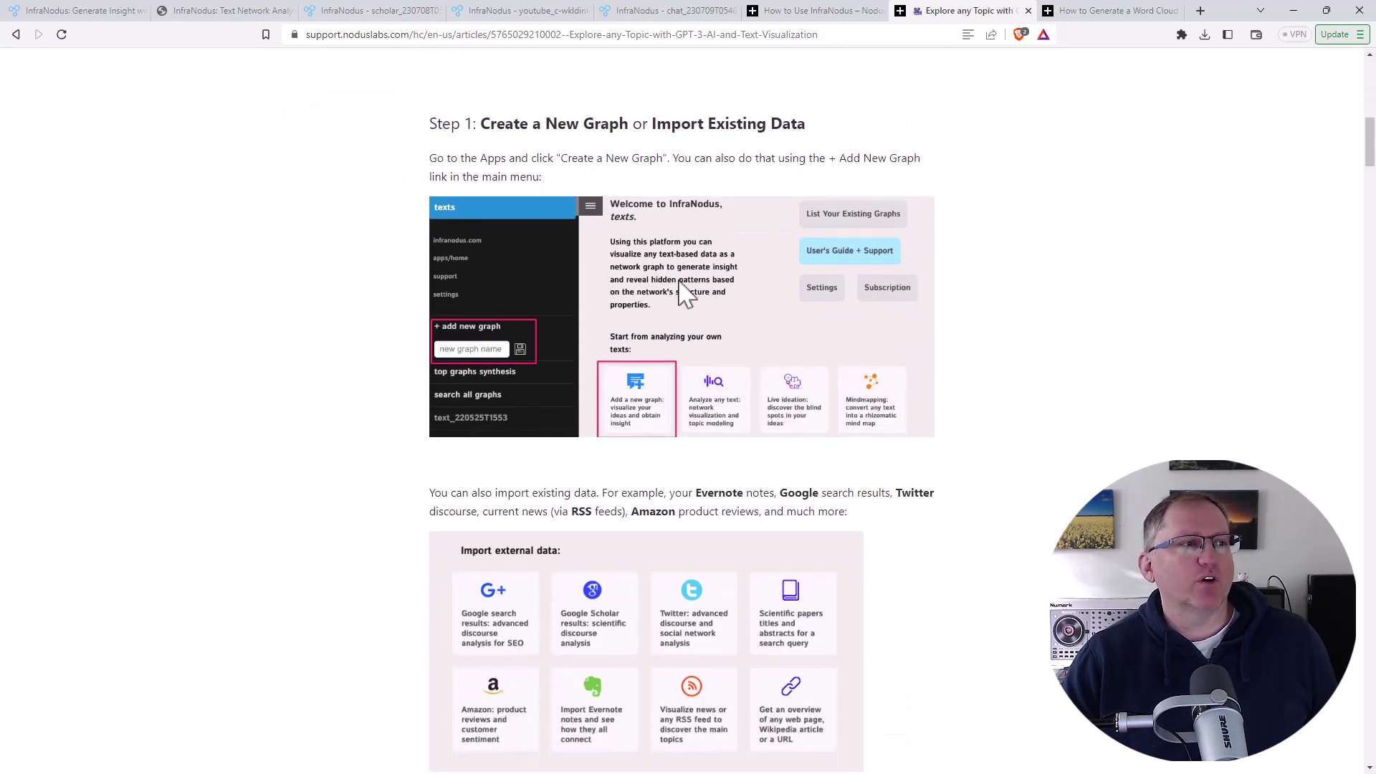
{"action": "scroll", "coordinate": [737, 307], "scroll_direction": "down", "scroll_amount": 3}
{"action": "scroll", "coordinate": [904, 215], "scroll_direction": "down", "scroll_amount": 4}
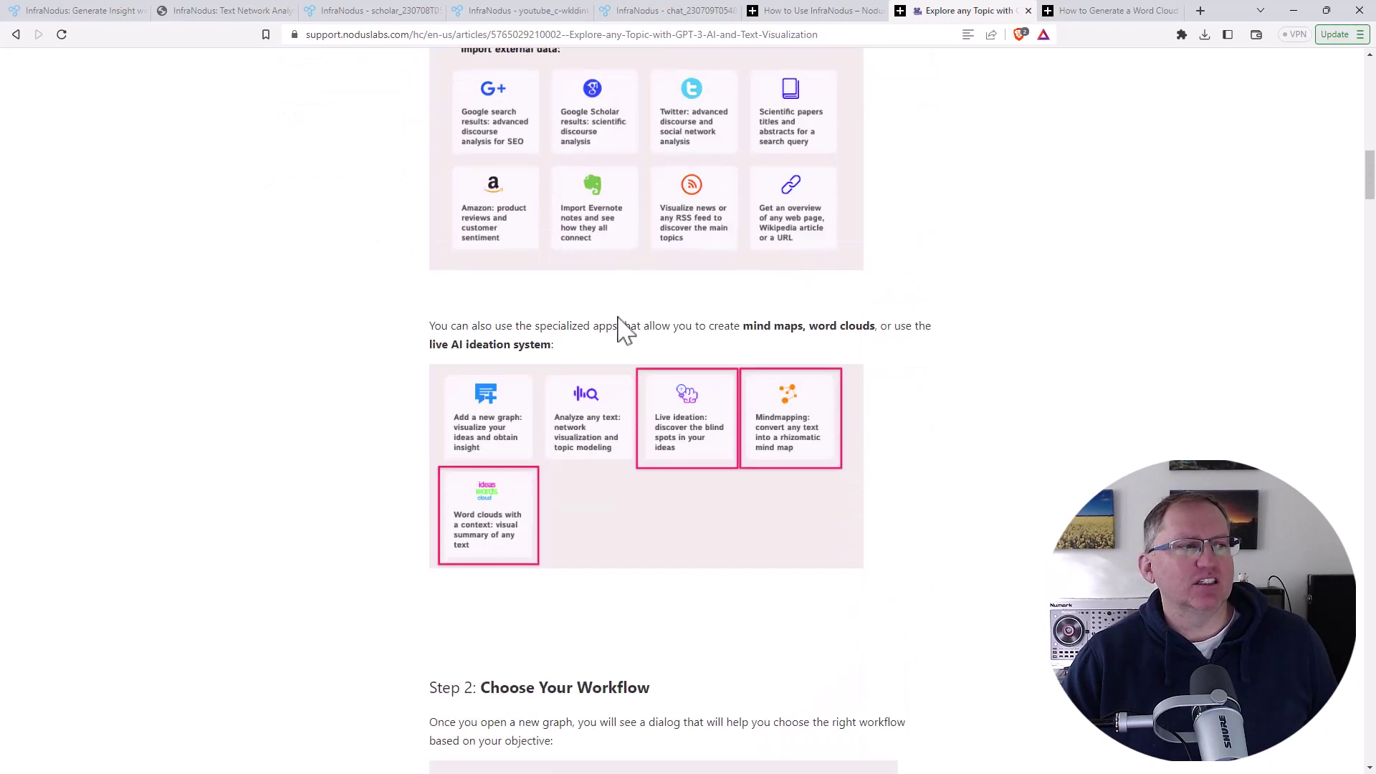
Step: Examine the tutorial's Steps 2 to 5 on choosing a workflow, exploring a topic, visualizing content and adding more text
{"action": "scroll", "coordinate": [1047, 393], "scroll_direction": "down", "scroll_amount": 4}
{"action": "scroll", "coordinate": [1101, 381], "scroll_direction": "down", "scroll_amount": 9}
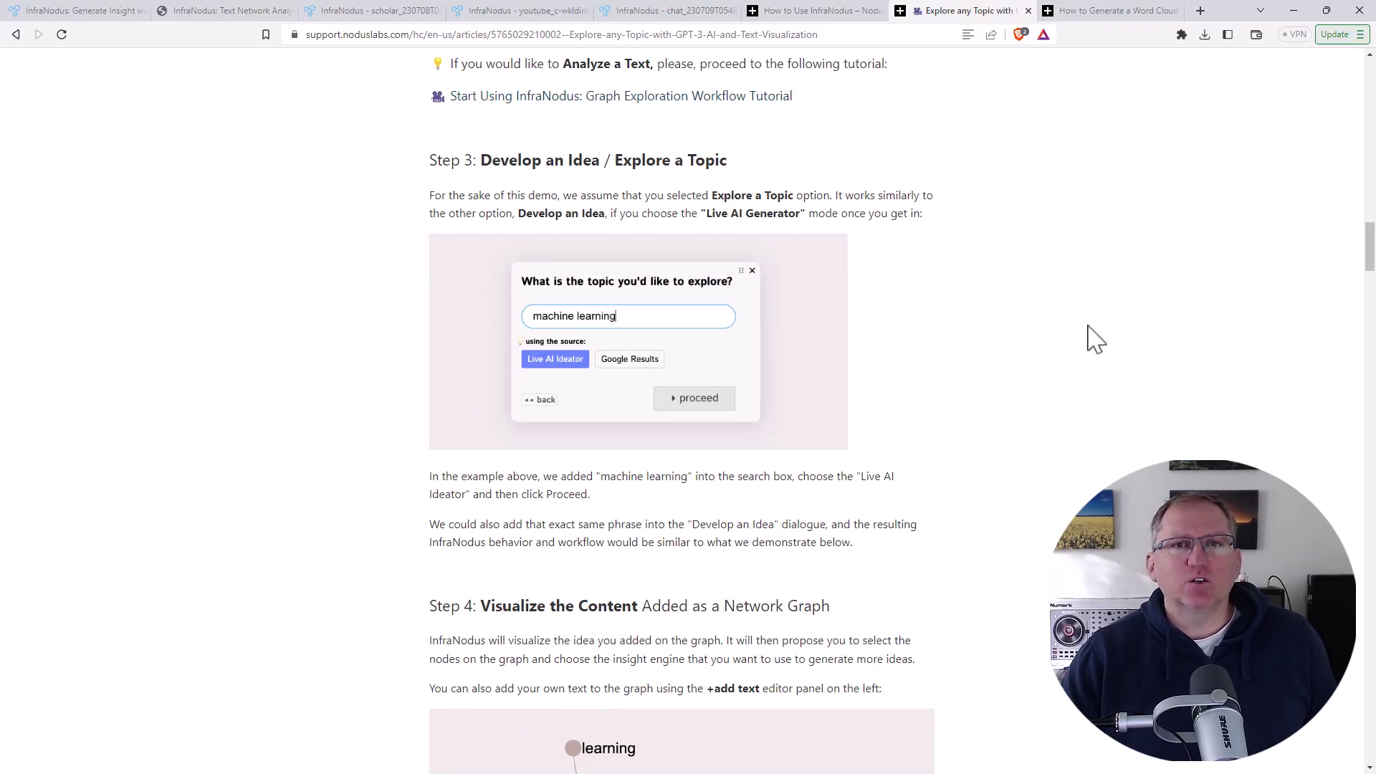
{"action": "scroll", "coordinate": [1047, 314], "scroll_direction": "down", "scroll_amount": 2}
{"action": "scroll", "coordinate": [1075, 312], "scroll_direction": "down", "scroll_amount": 5}
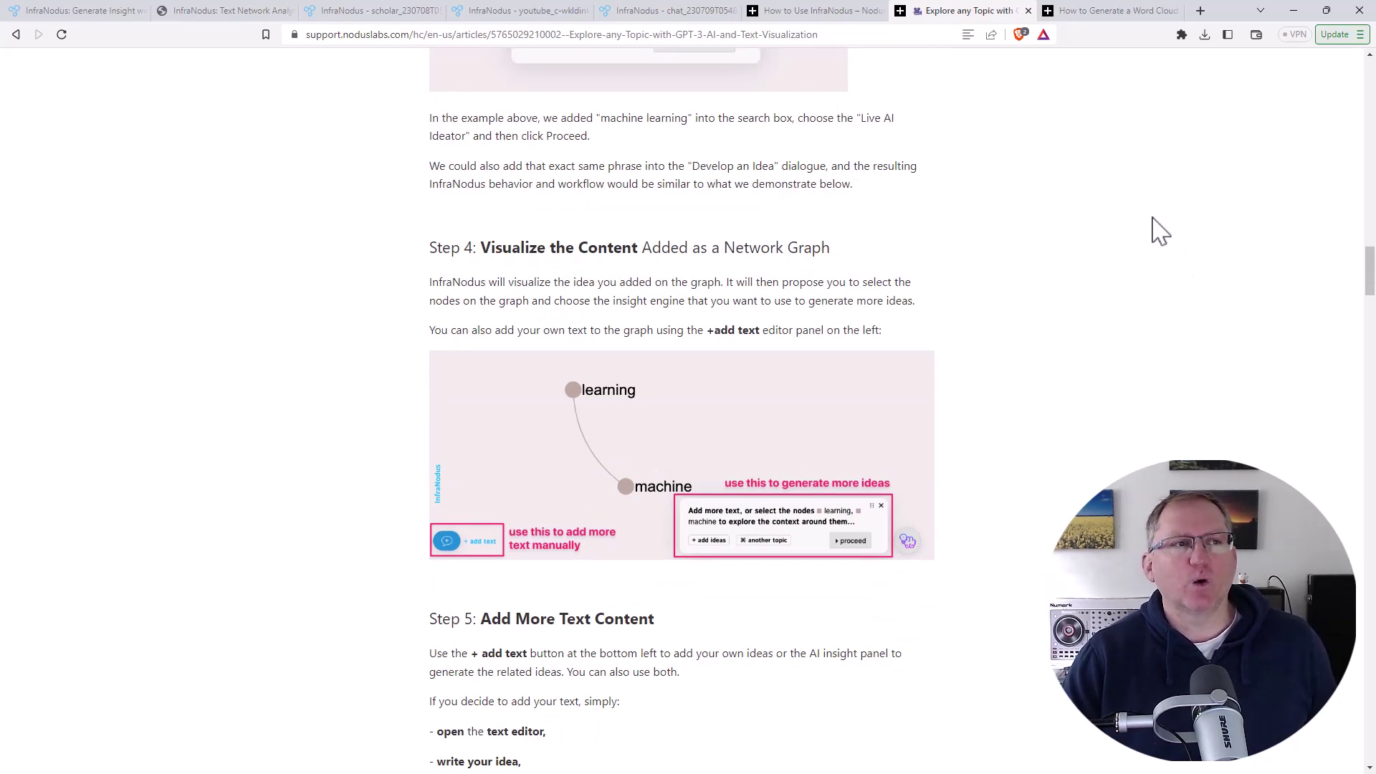
{"action": "scroll", "coordinate": [1121, 209], "scroll_direction": "down", "scroll_amount": 9}
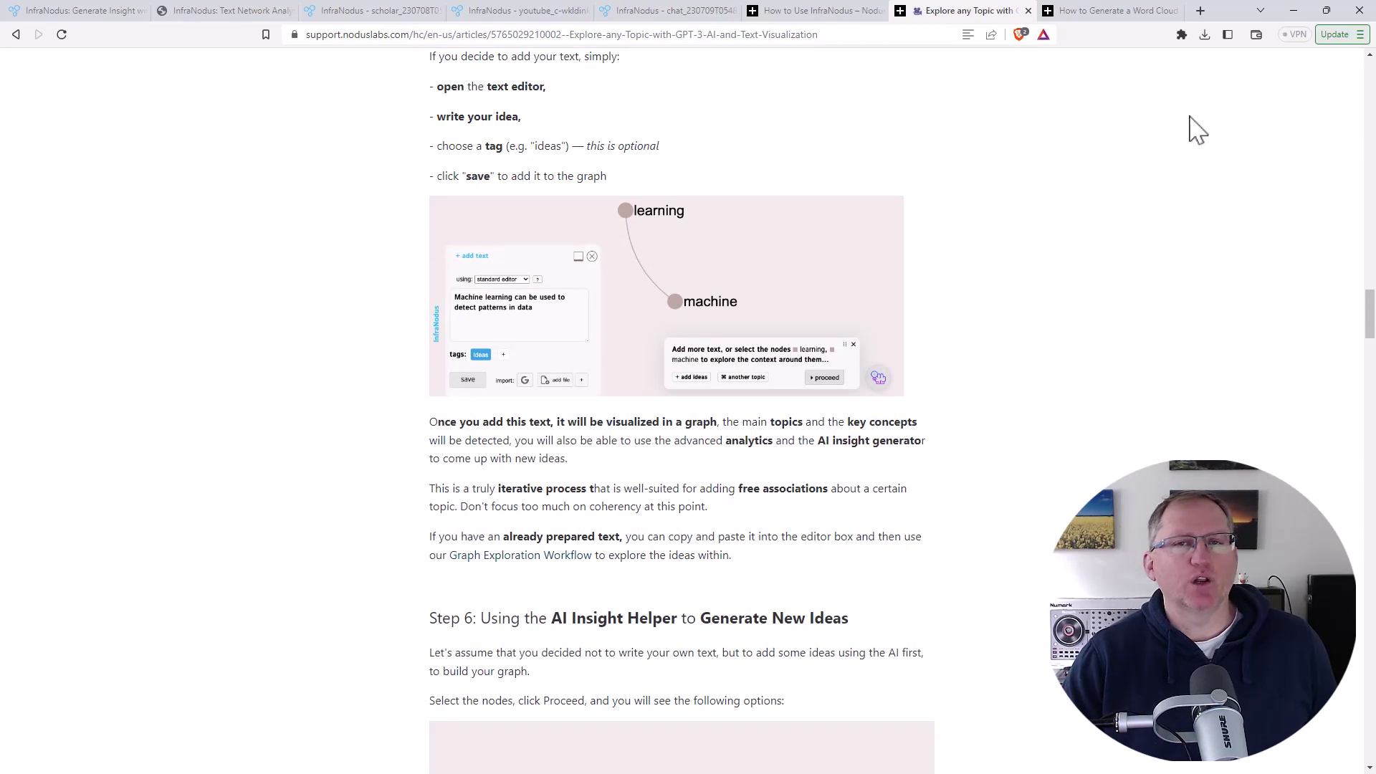
{"action": "scroll", "coordinate": [1190, 136], "scroll_direction": "down", "scroll_amount": 3}
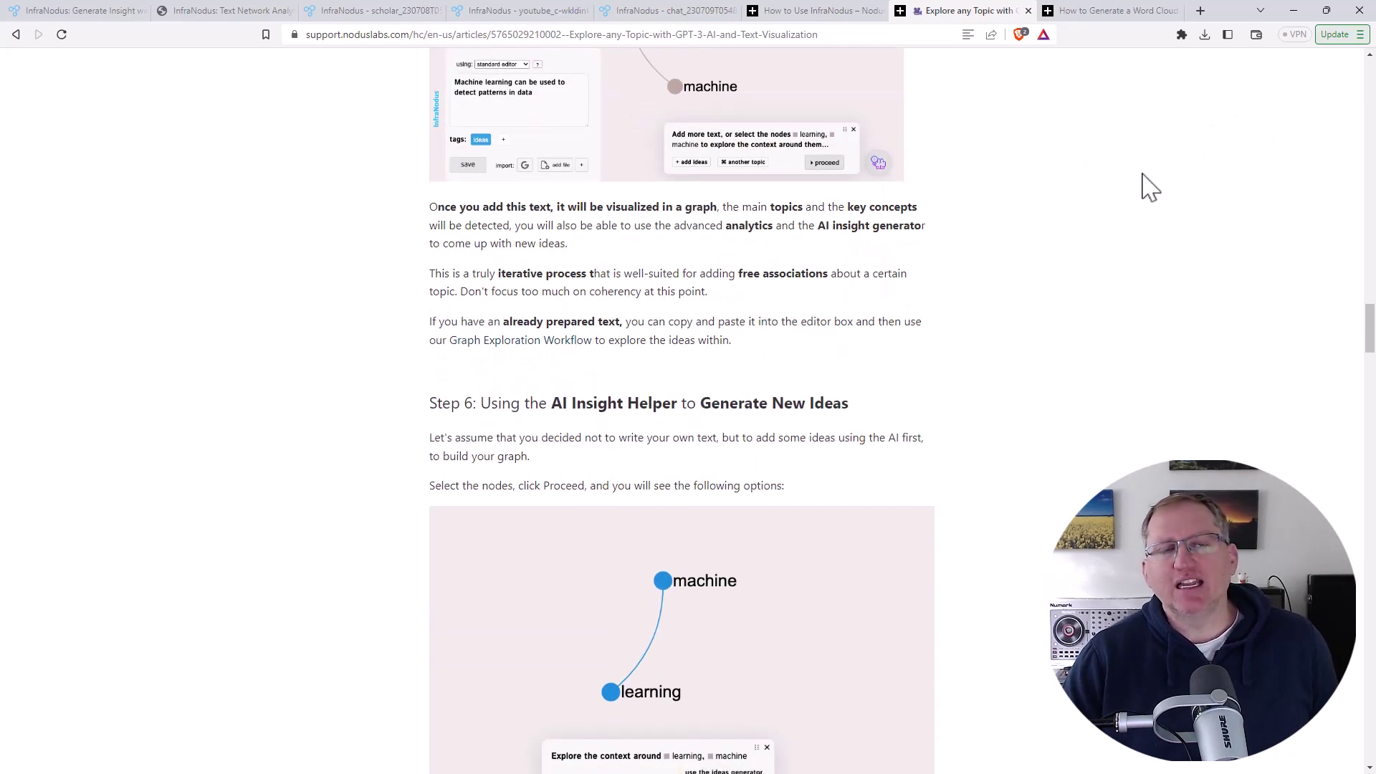
Step: Examine the tutorial's Steps 6 and 7 on generating ideas with the AI Insight Helper and exploring the graph, down to Step 8
{"action": "scroll", "coordinate": [1217, 214], "scroll_direction": "down", "scroll_amount": 10}
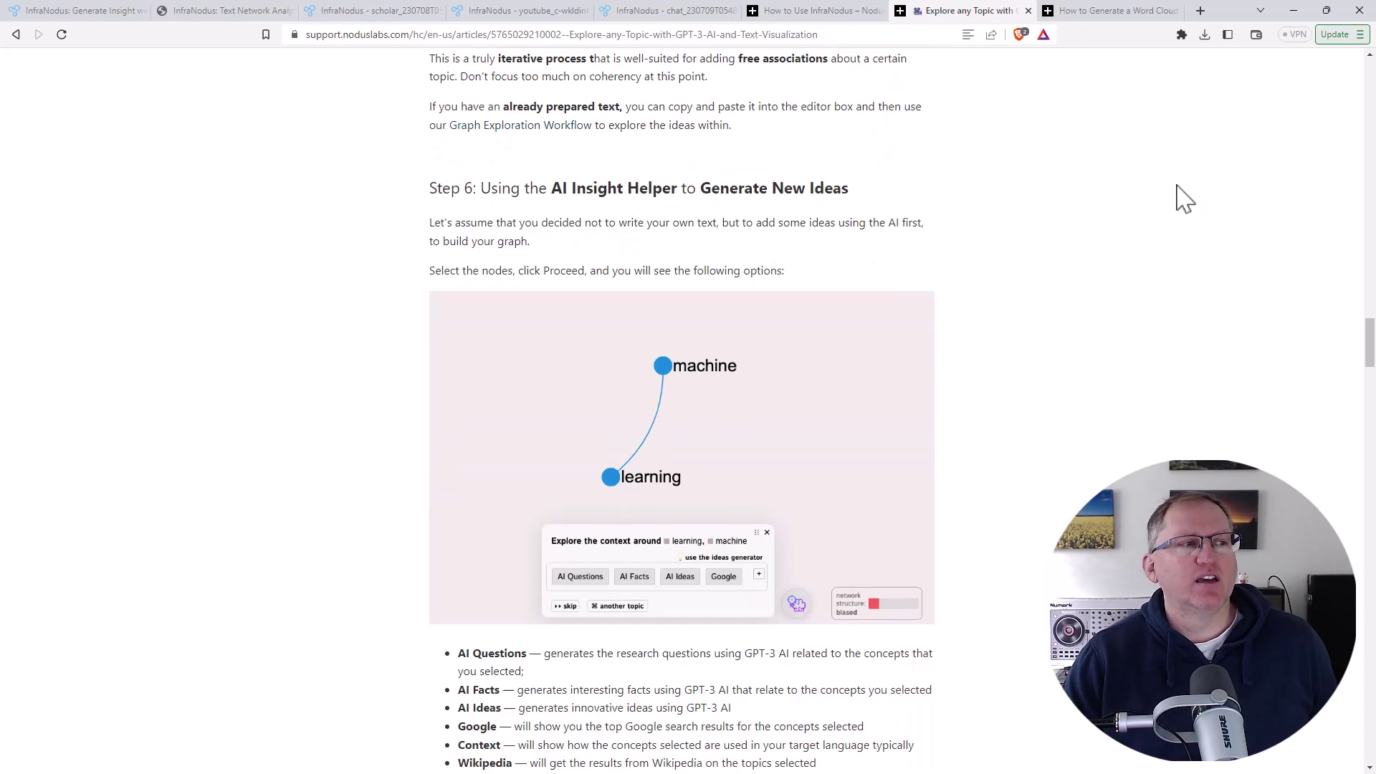
{"action": "scroll", "coordinate": [1159, 197], "scroll_direction": "down", "scroll_amount": 9}
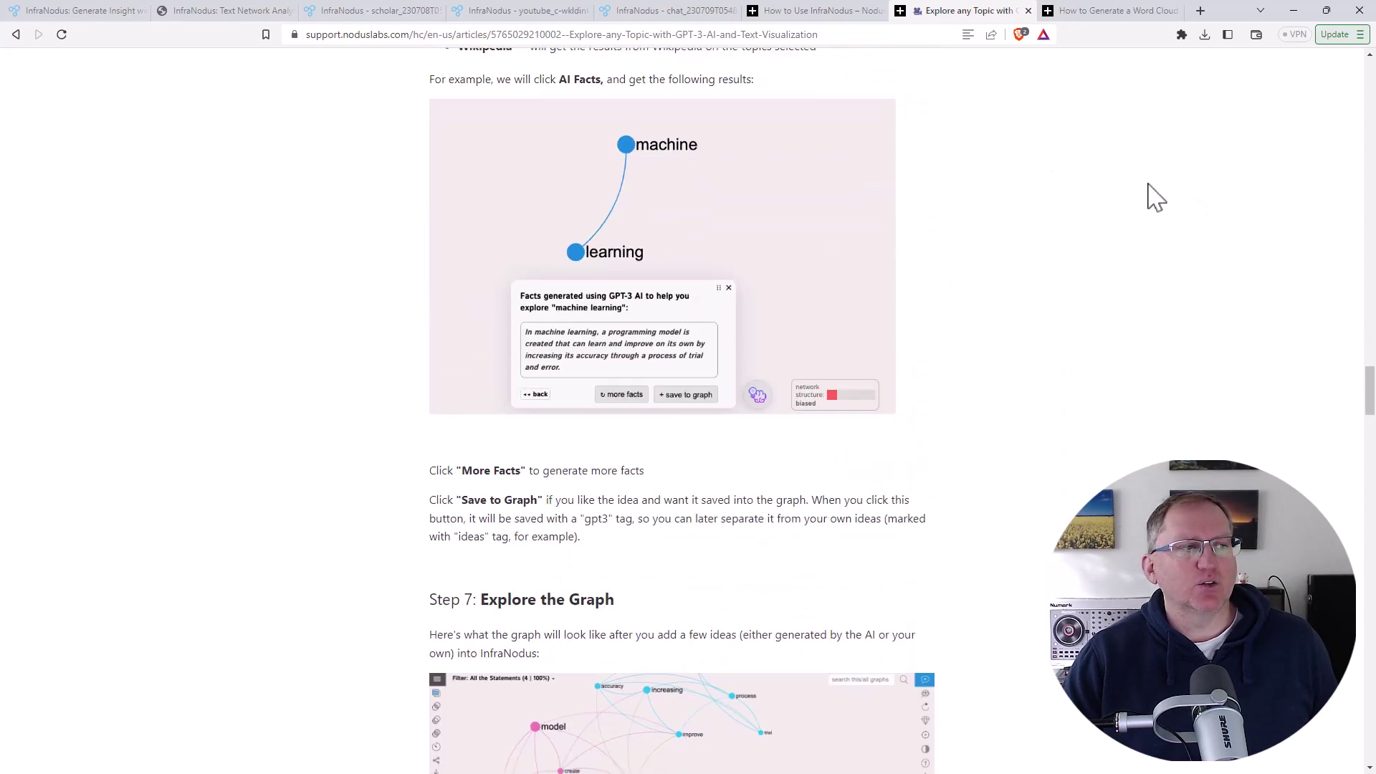
{"action": "scroll", "coordinate": [1090, 200], "scroll_direction": "down", "scroll_amount": 11}
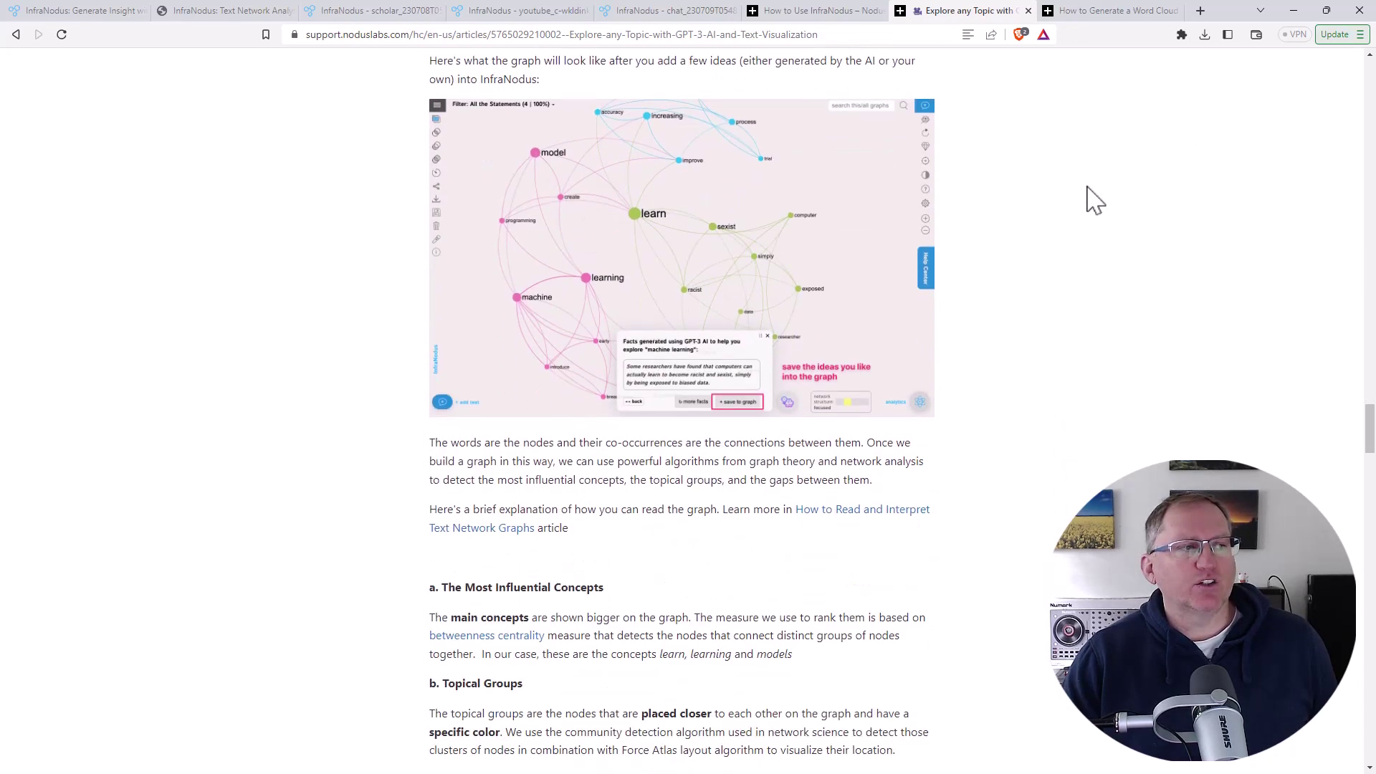
{"action": "scroll", "coordinate": [1157, 248], "scroll_direction": "down", "scroll_amount": 1}
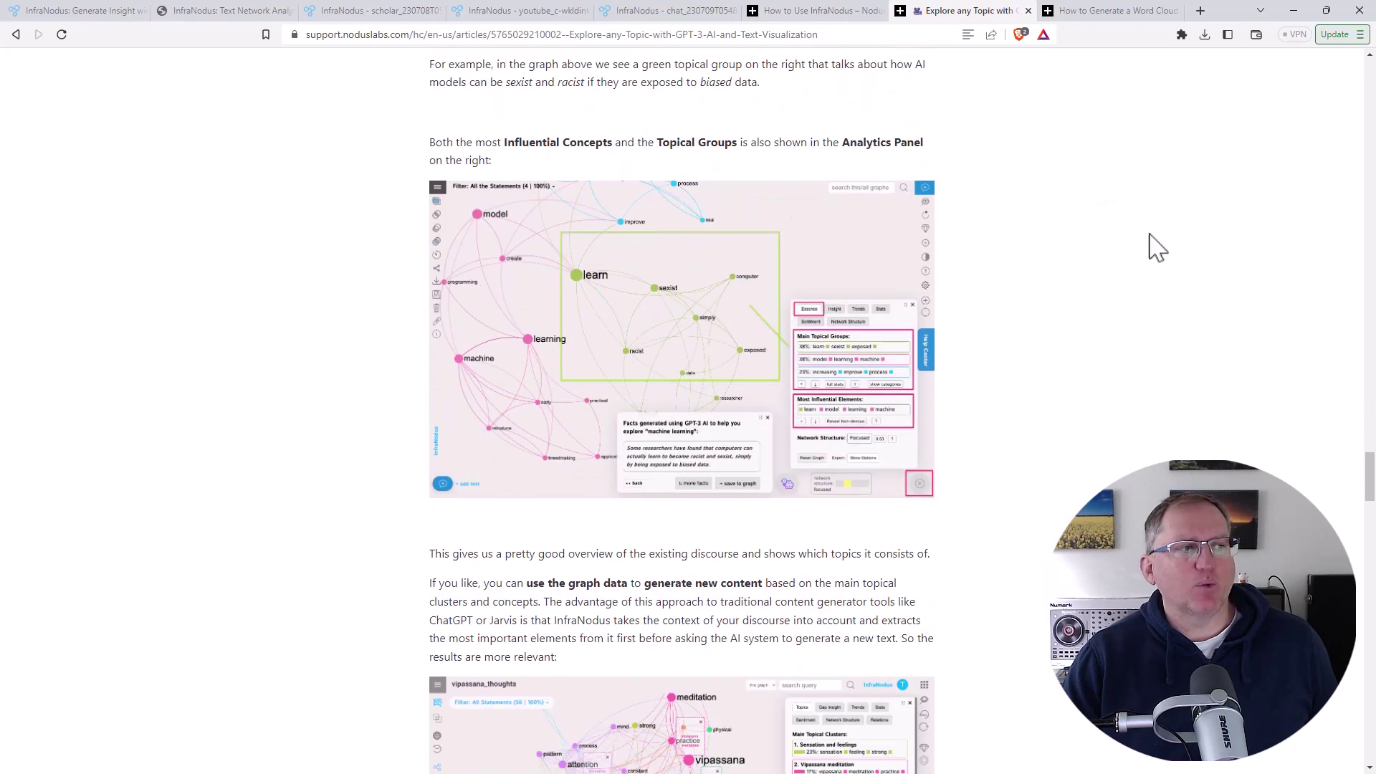
{"action": "scroll", "coordinate": [1052, 215], "scroll_direction": "down", "scroll_amount": 2}
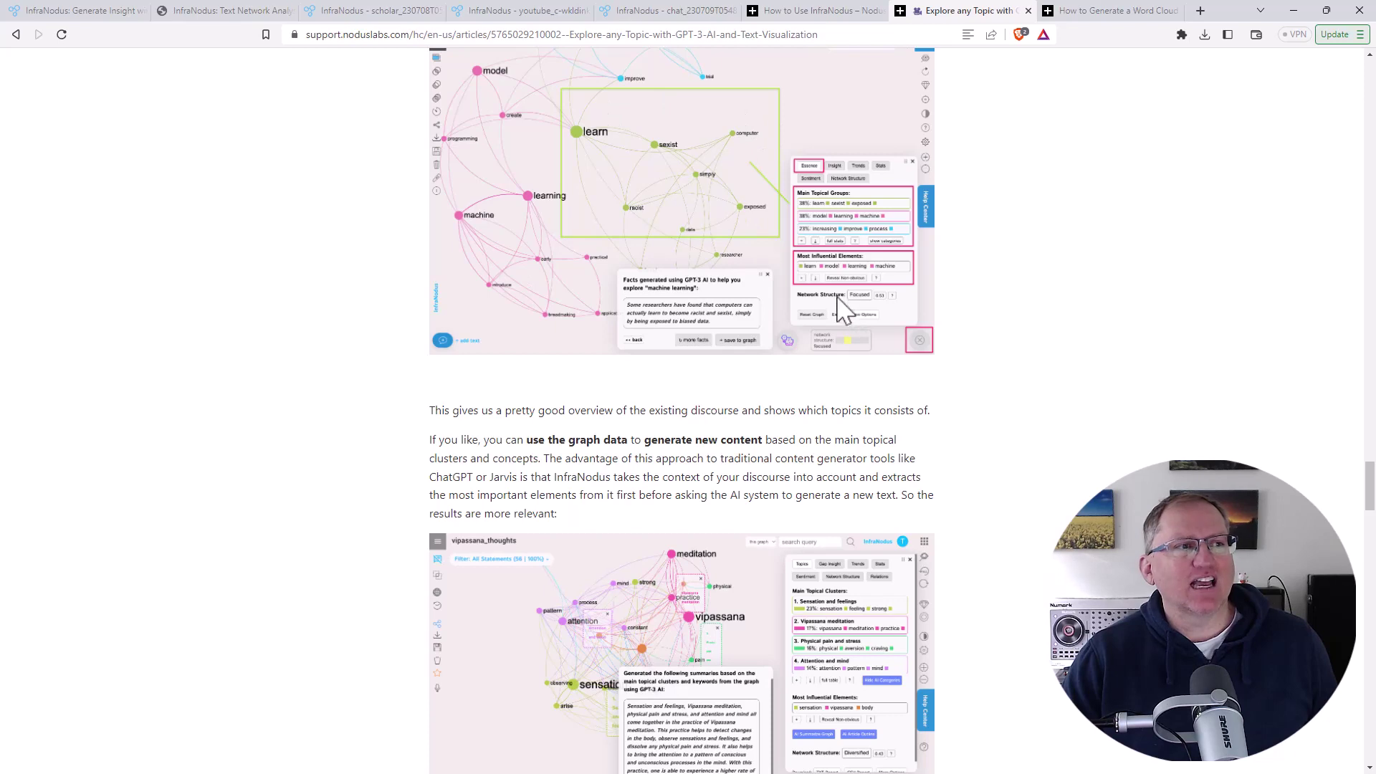
{"action": "scroll", "coordinate": [1084, 324], "scroll_direction": "down", "scroll_amount": 5}
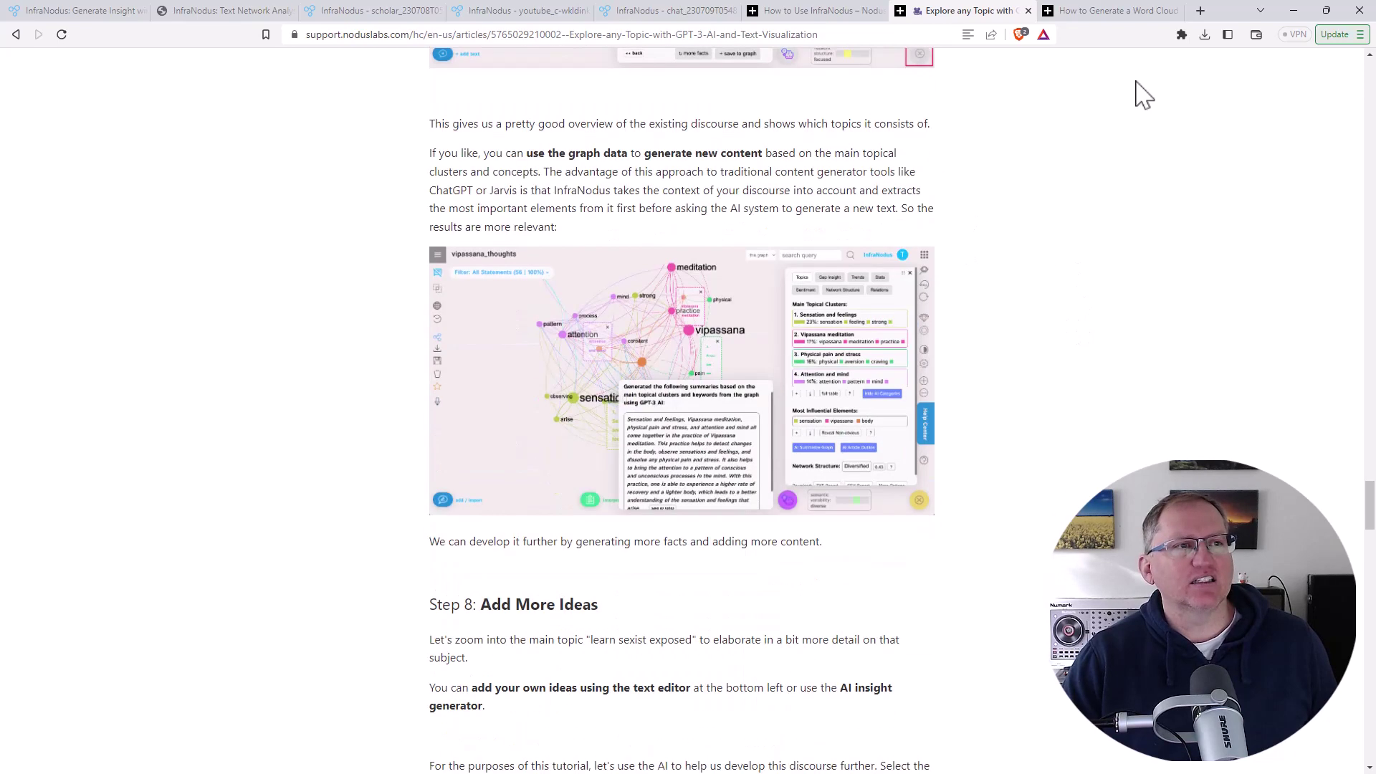
Step: Open the "How to Generate a Word Cloud with a Context" article and compare its word cloud and underlying relations examples
{"action": "left_click", "coordinate": [1110, 10]}
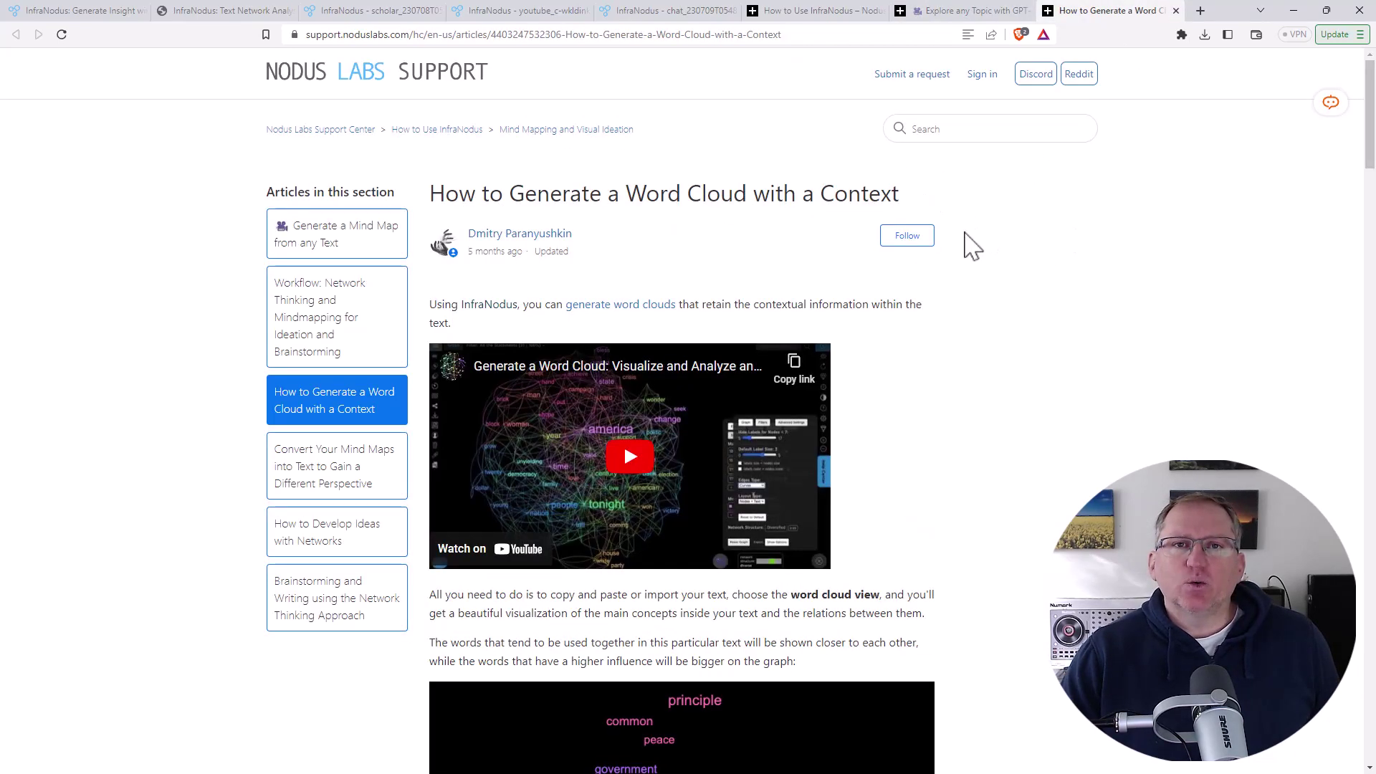
{"action": "scroll", "coordinate": [997, 237], "scroll_direction": "down", "scroll_amount": 4}
{"action": "scroll", "coordinate": [1099, 222], "scroll_direction": "up", "scroll_amount": 1}
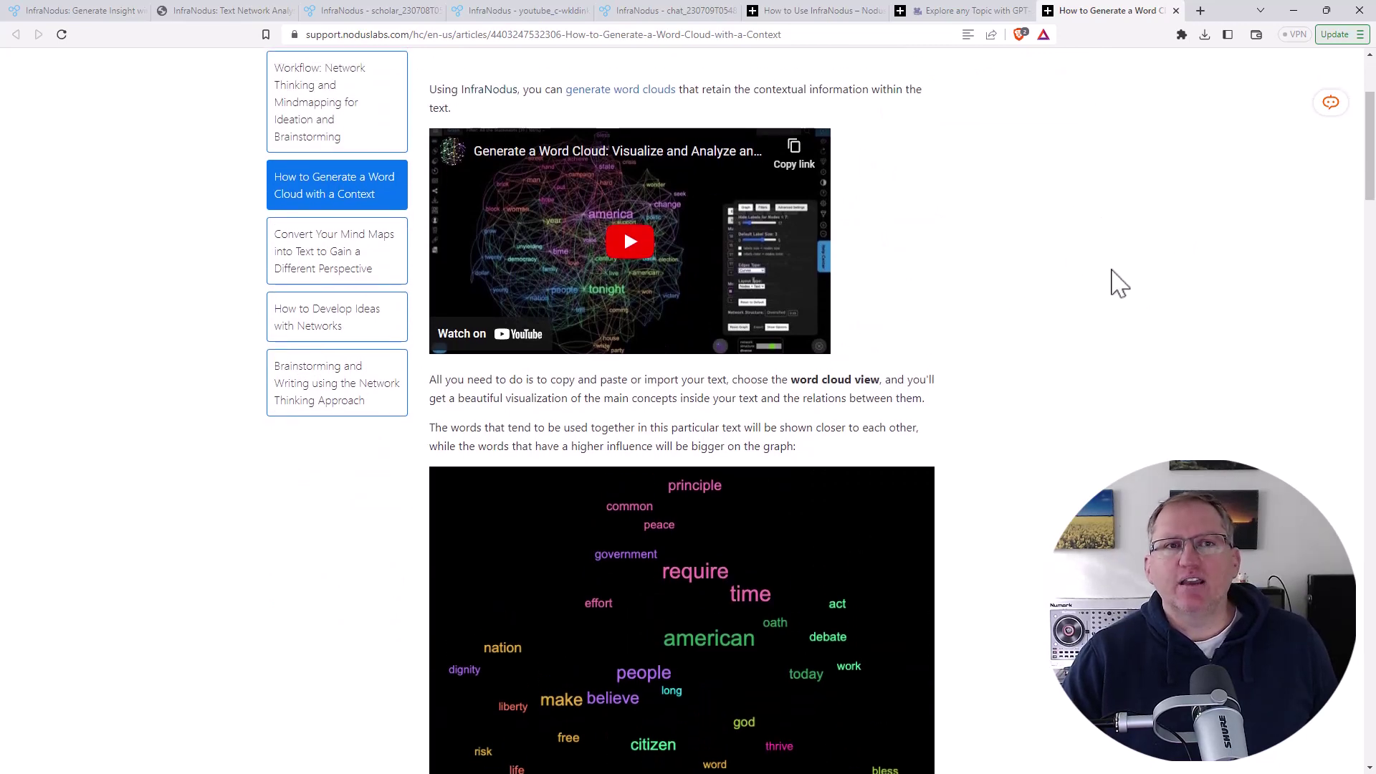
{"action": "scroll", "coordinate": [1116, 282], "scroll_direction": "down", "scroll_amount": 7}
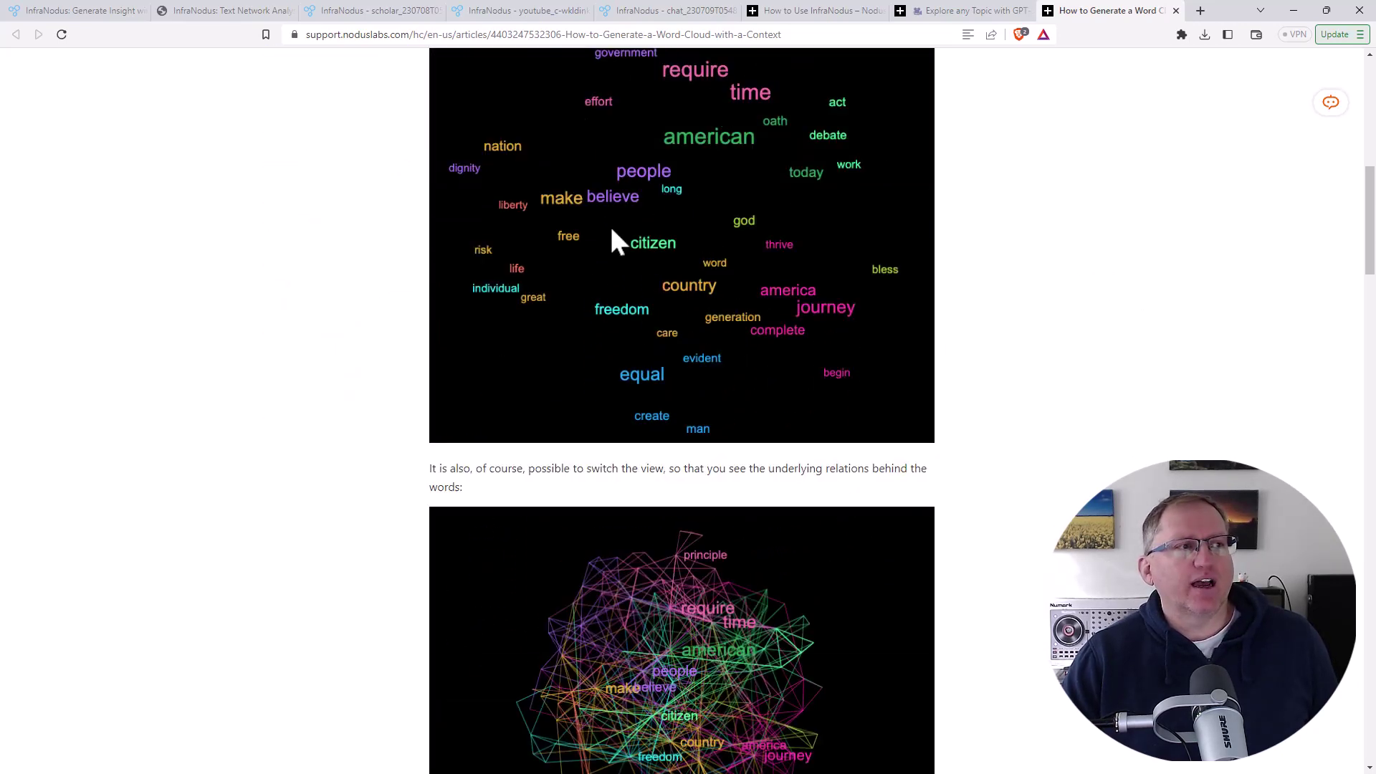
{"action": "scroll", "coordinate": [1147, 240], "scroll_direction": "down", "scroll_amount": 12}
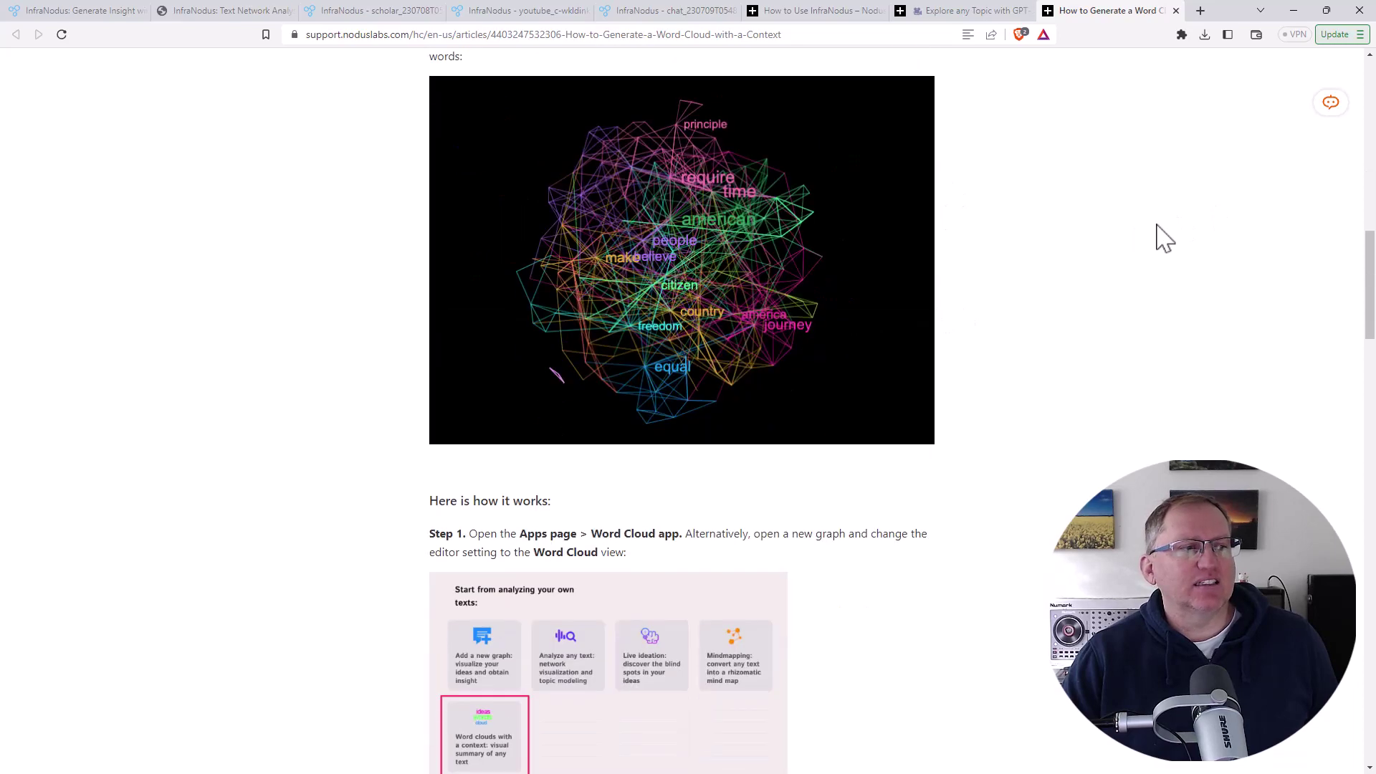
Step: Read the word cloud article's Steps 1 to 5, from opening the Word Cloud app to removing words from the cloud
{"action": "scroll", "coordinate": [1147, 240], "scroll_direction": "up", "scroll_amount": 2}
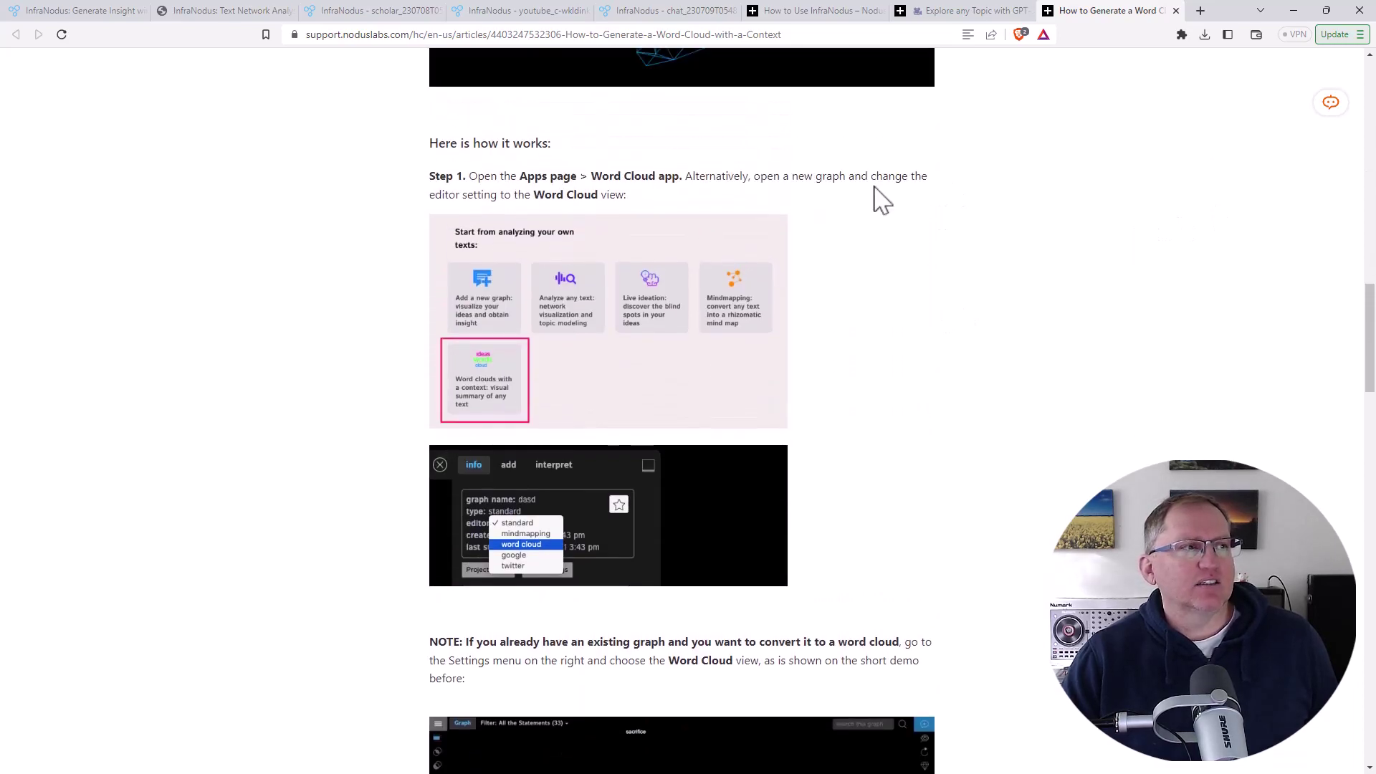
{"action": "scroll", "coordinate": [822, 279], "scroll_direction": "down", "scroll_amount": 5}
{"action": "scroll", "coordinate": [821, 279], "scroll_direction": "down", "scroll_amount": 7}
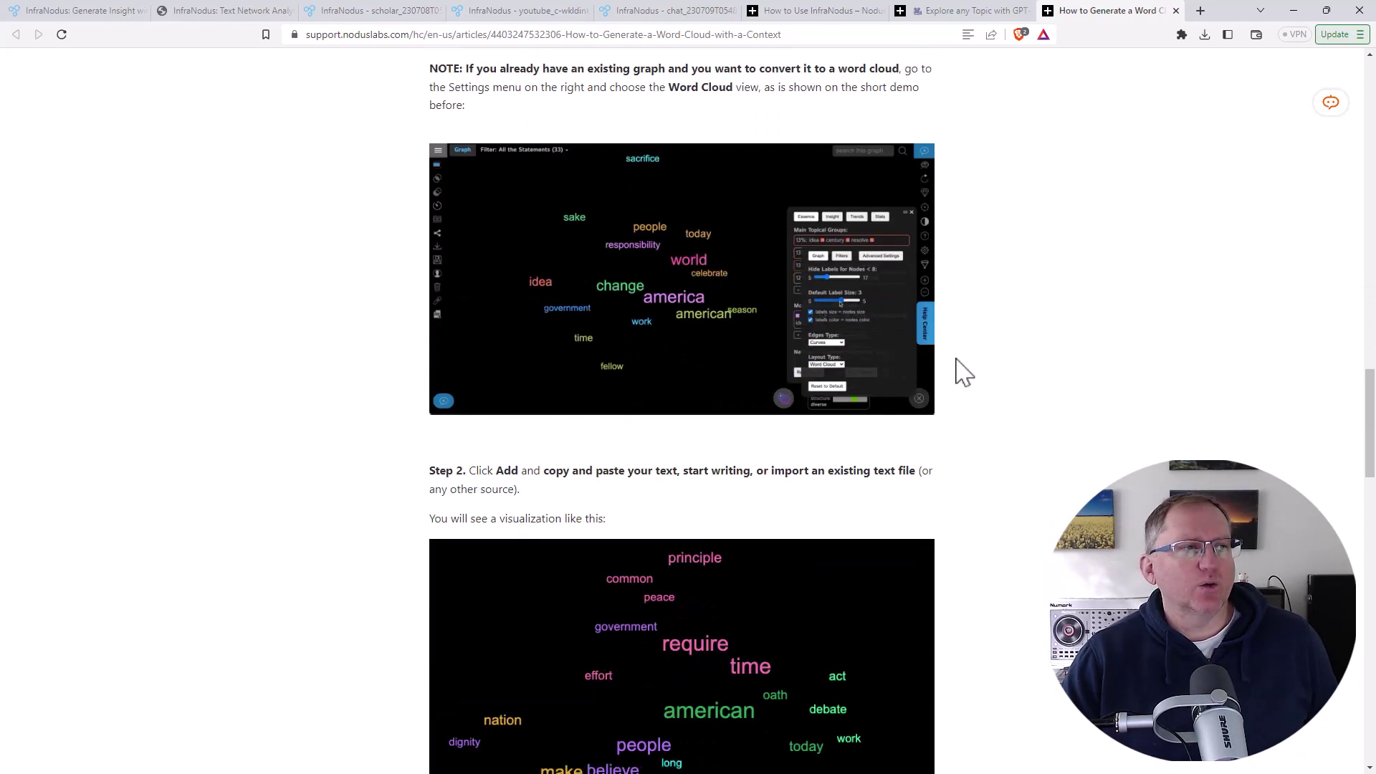
{"action": "scroll", "coordinate": [917, 334], "scroll_direction": "down", "scroll_amount": 16}
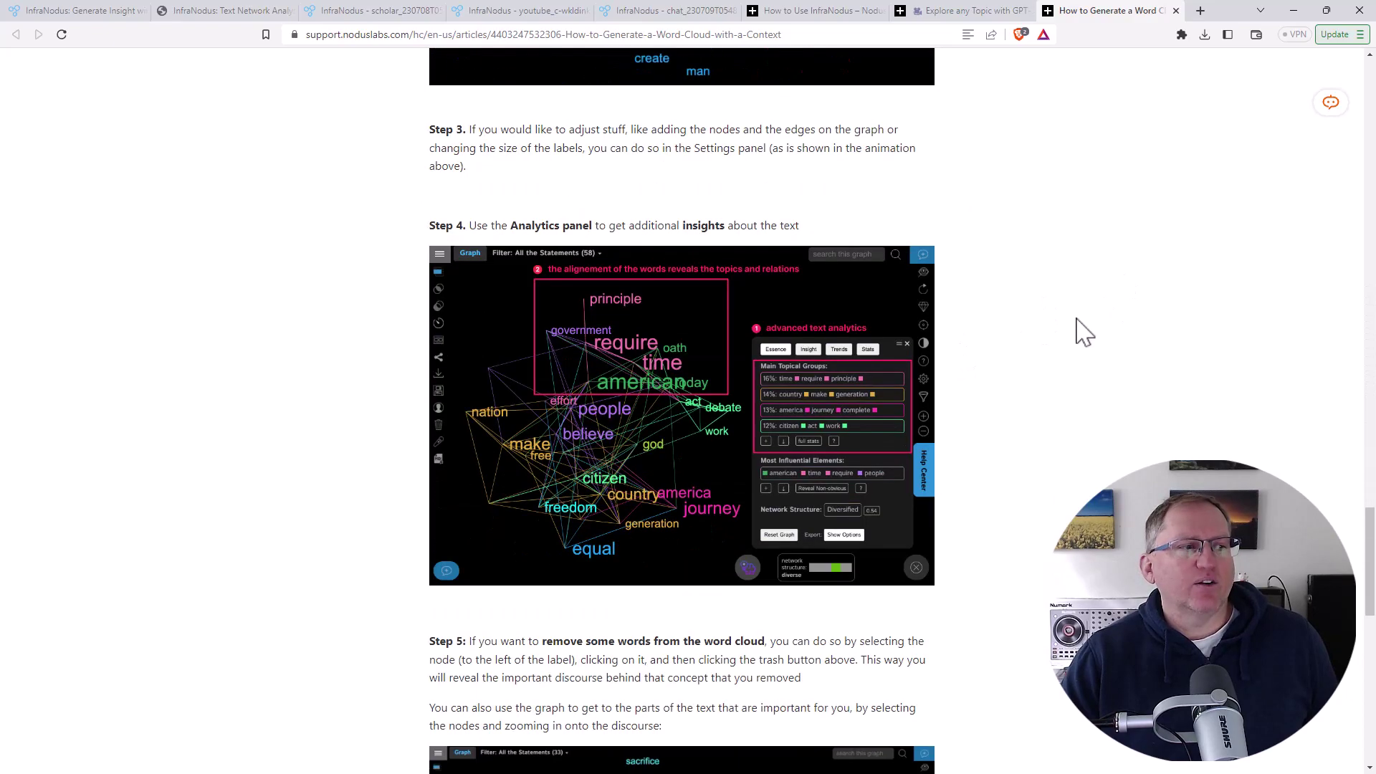
{"action": "scroll", "coordinate": [1061, 328], "scroll_direction": "down", "scroll_amount": 1}
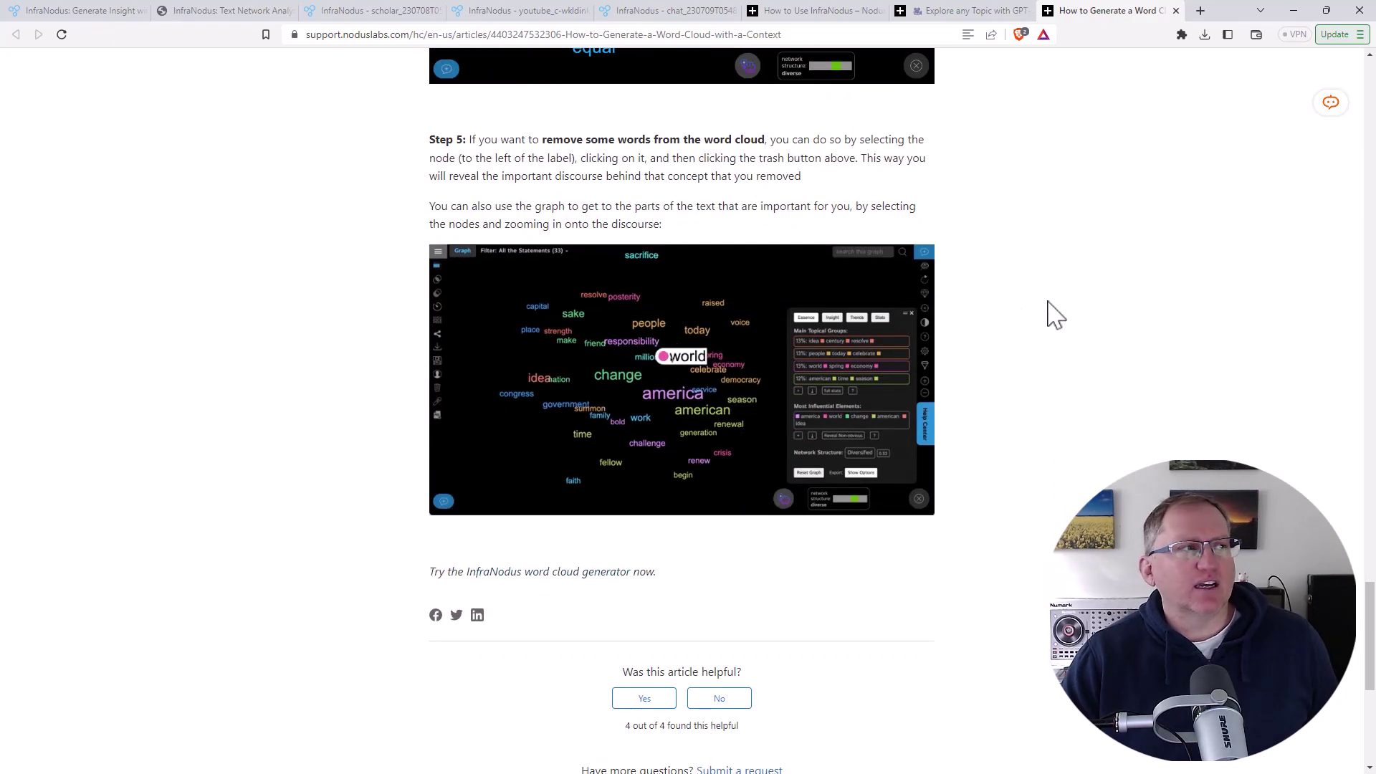
Step: Leave the word cloud article and return to the InfraNodus Apps & Import page
{"action": "scroll", "coordinate": [1326, 143], "scroll_direction": "up", "scroll_amount": 20}
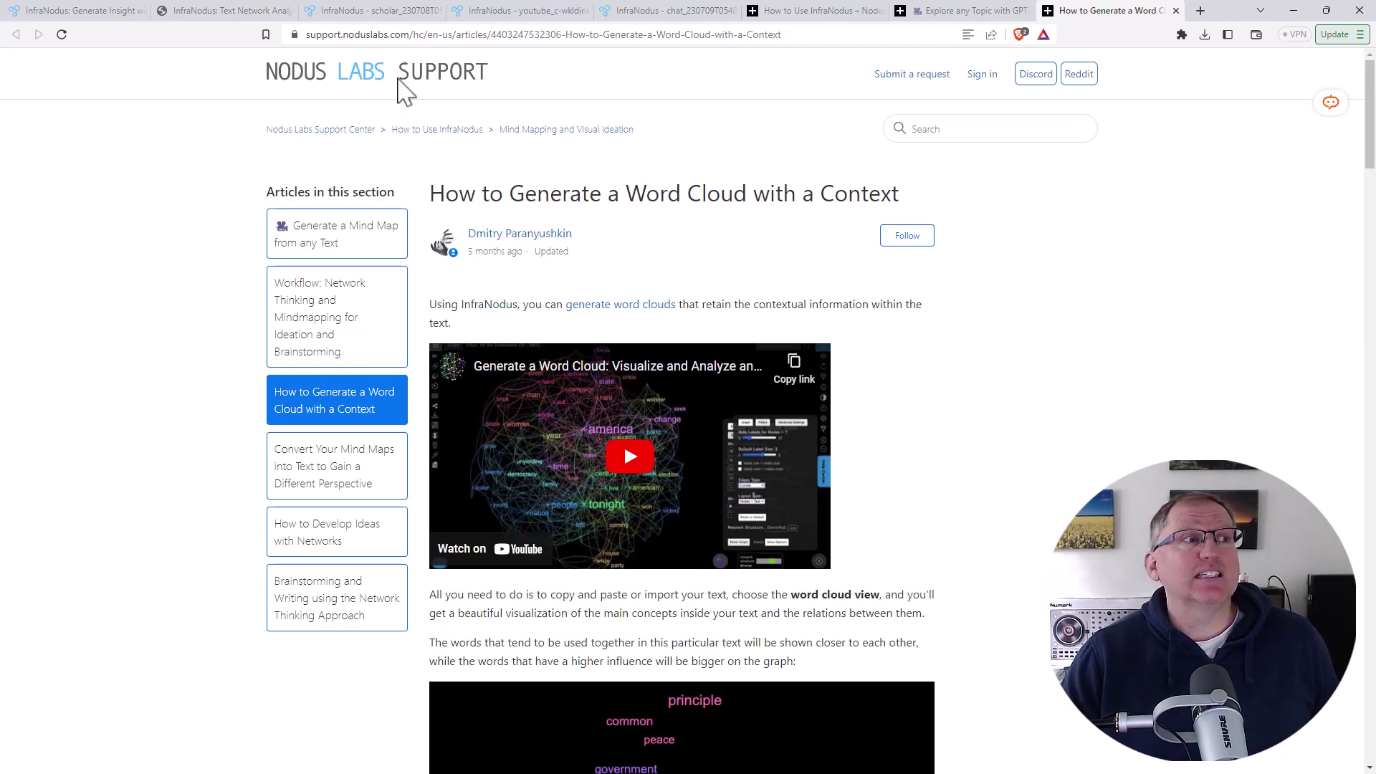
{"action": "left_click", "coordinate": [219, 10]}
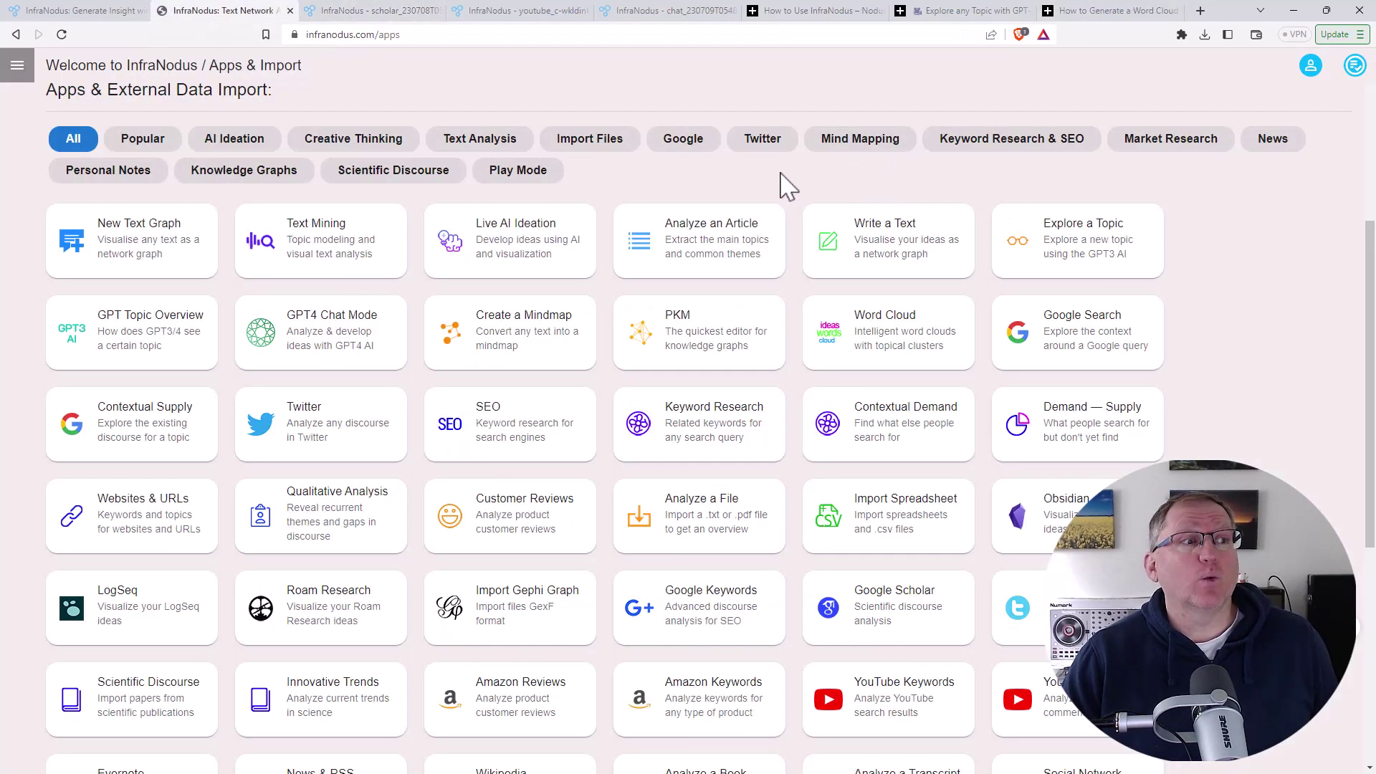